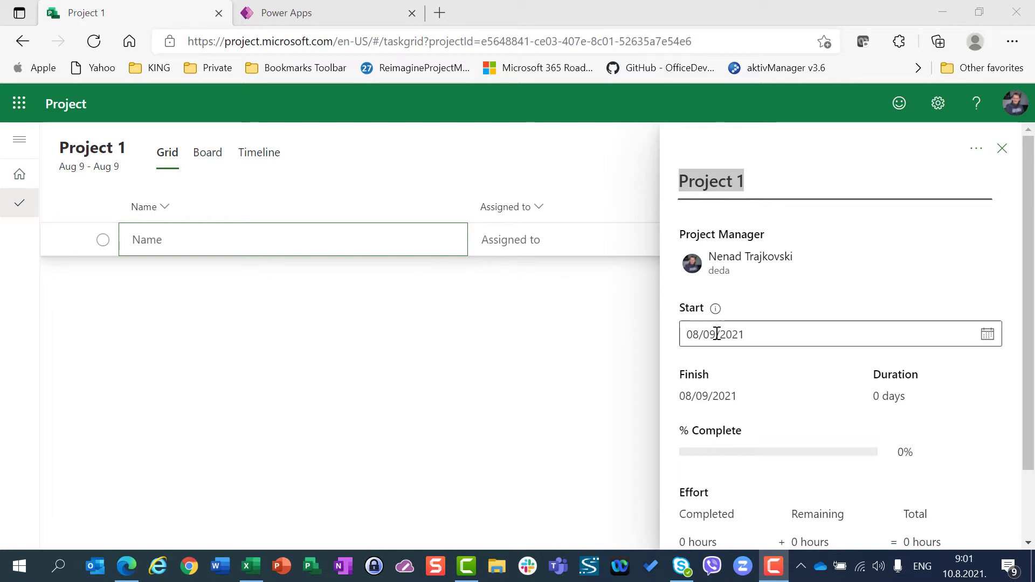
Step: Review the project's details, including its start date and calendar, and show the project's group members
{"action": "left_click", "coordinate": [1030, 334]}
{"action": "scroll", "coordinate": [1030, 334], "scroll_direction": "down", "scroll_amount": 2}
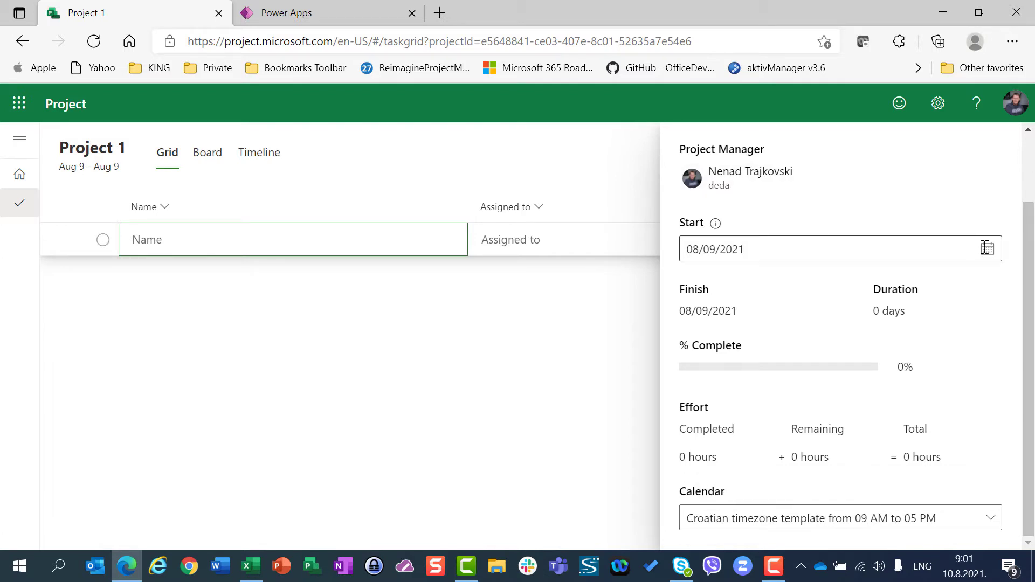
{"action": "scroll", "coordinate": [1034, 256], "scroll_direction": "up", "scroll_amount": 2}
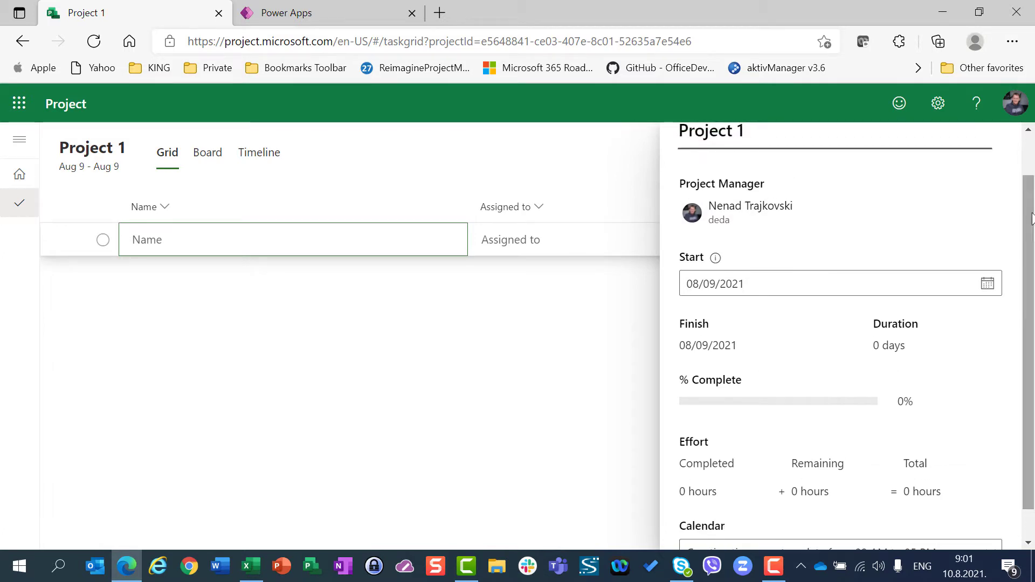
{"action": "left_click", "coordinate": [1013, 139]}
{"action": "left_click", "coordinate": [966, 162]}
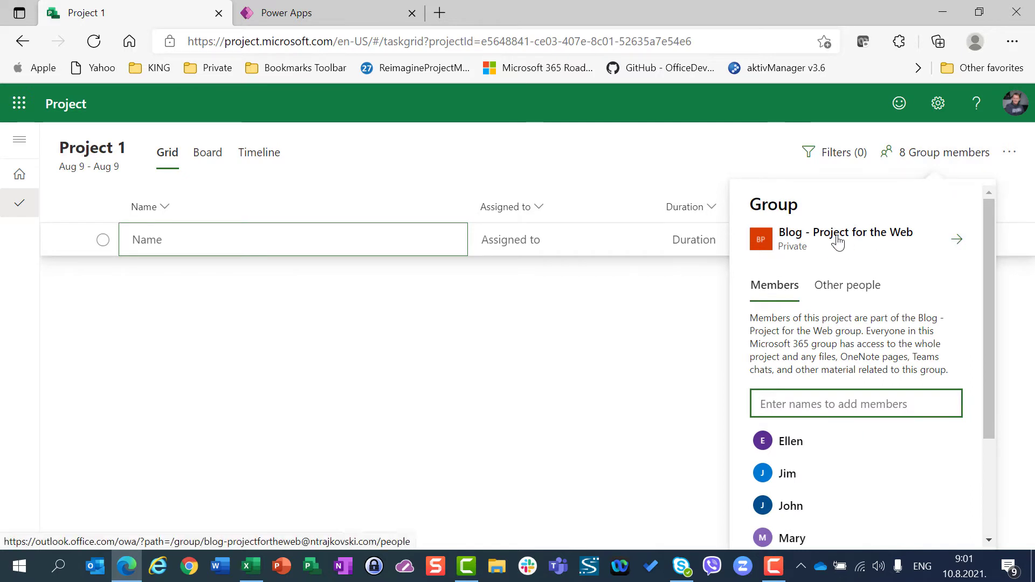
Step: Add a task named Task 1 to the project grid
{"action": "left_click", "coordinate": [213, 245]}
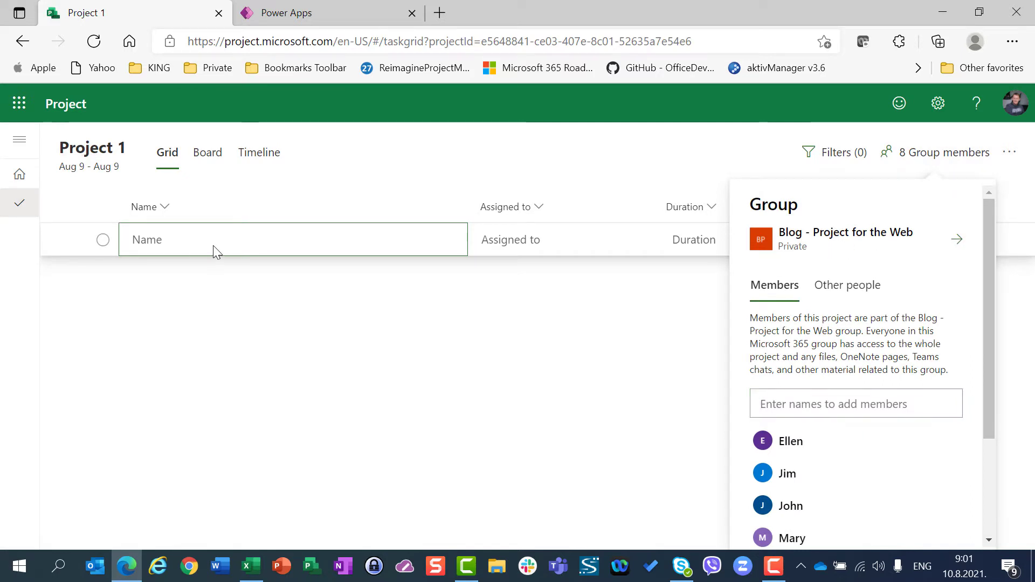
{"action": "type", "text": "Tas"}
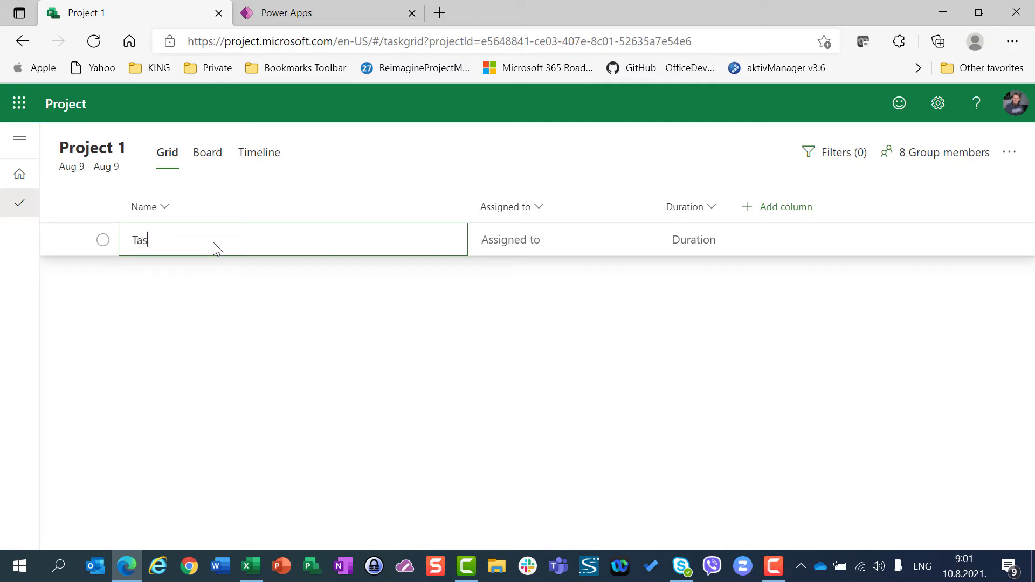
{"action": "type", "text": "k 1"}
{"action": "key", "text": "Return"}
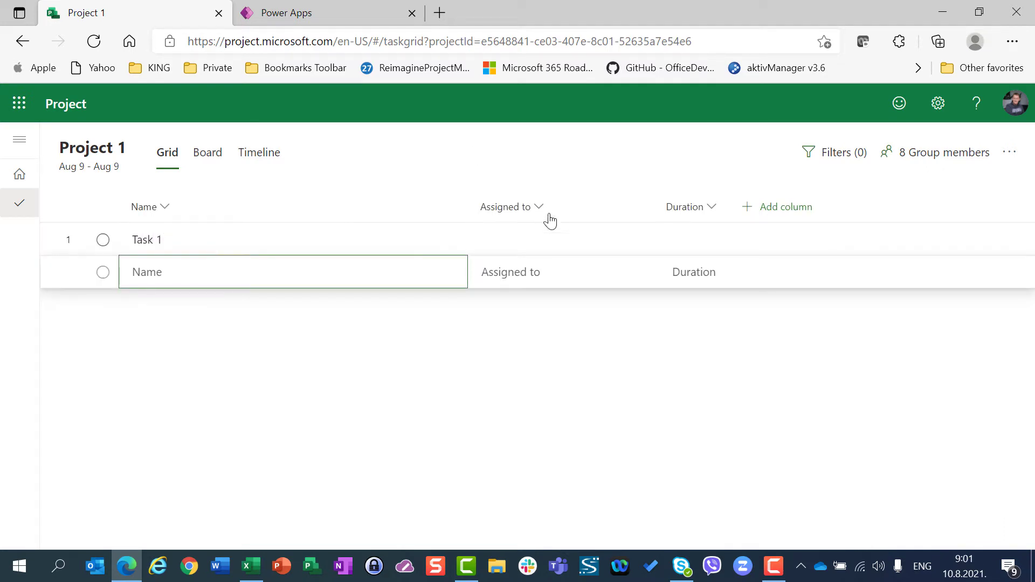
Step: Add the Effort, Start and Finish columns to the task grid and narrow the Name column
{"action": "left_click", "coordinate": [777, 208]}
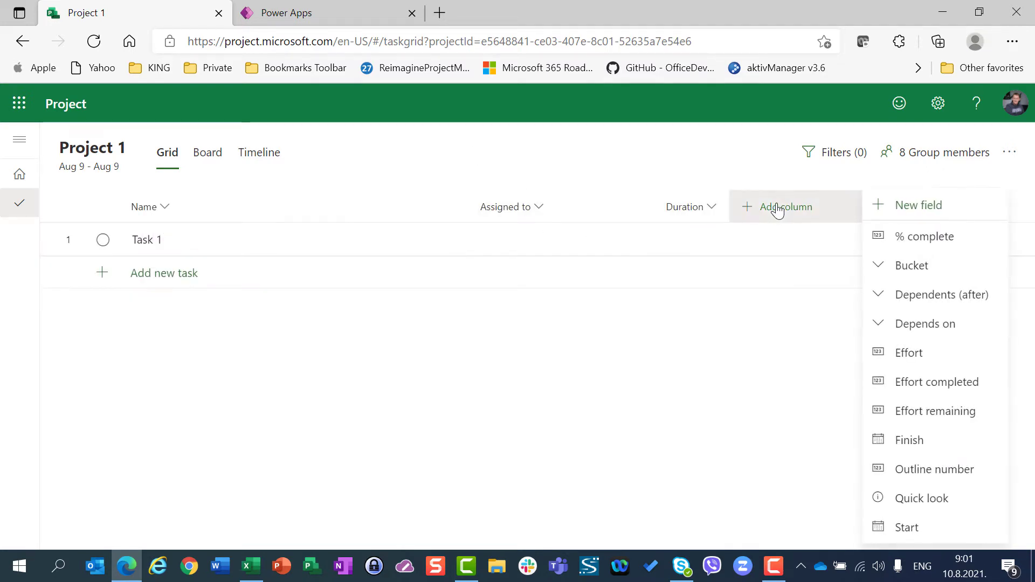
{"action": "left_click", "coordinate": [917, 356]}
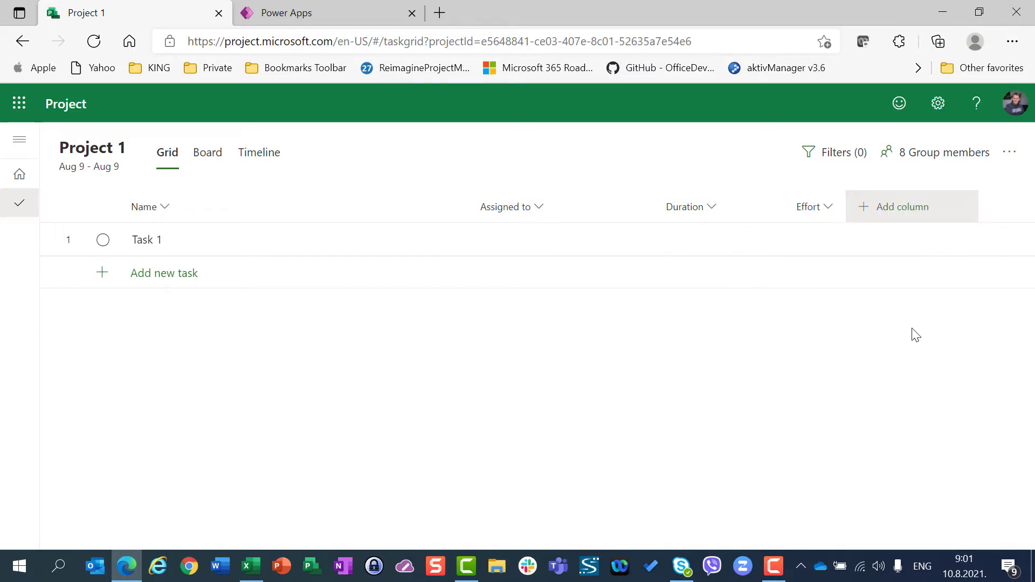
{"action": "left_click", "coordinate": [896, 215]}
{"action": "left_click", "coordinate": [757, 503]}
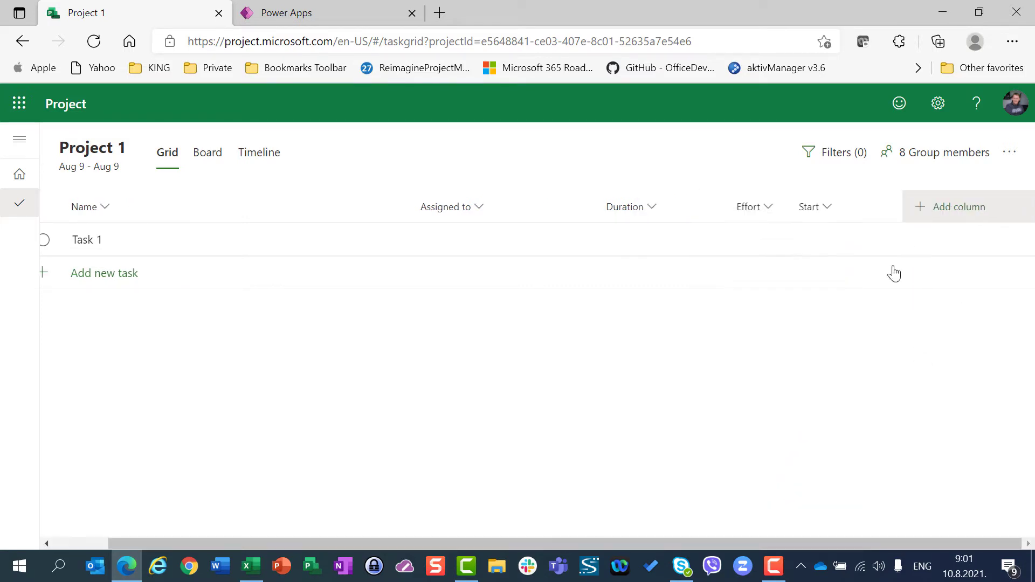
{"action": "left_click", "coordinate": [935, 207]}
{"action": "left_click", "coordinate": [932, 446]}
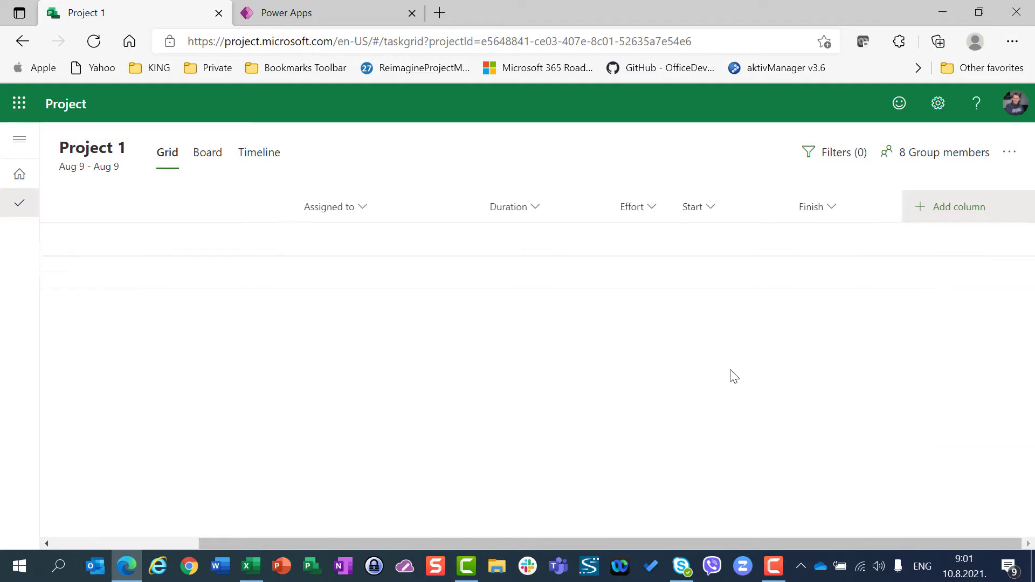
{"action": "left_click_drag", "start_coordinate": [264, 541], "coordinate": [119, 541]}
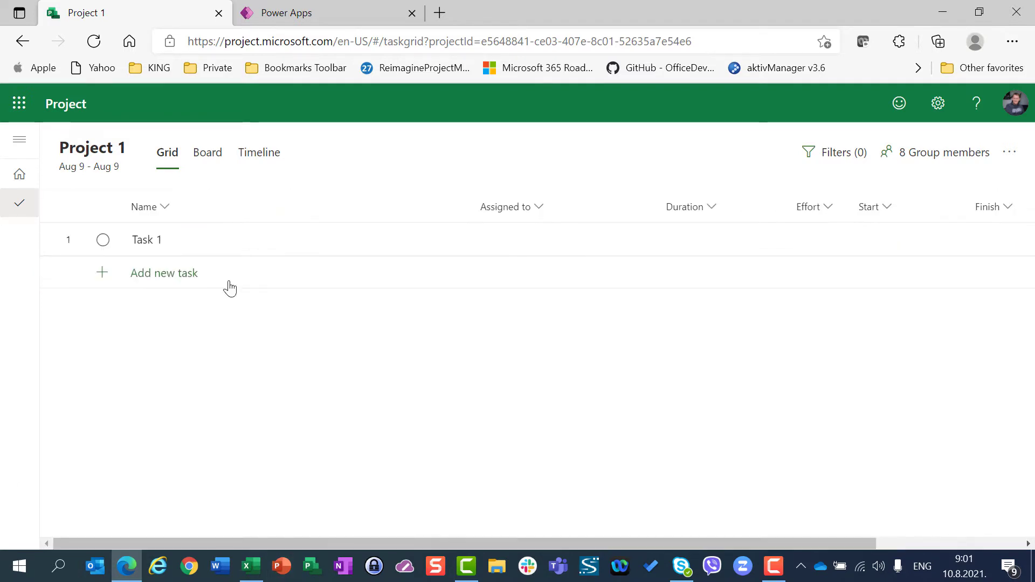
{"action": "left_click_drag", "start_coordinate": [468, 206], "coordinate": [318, 208]}
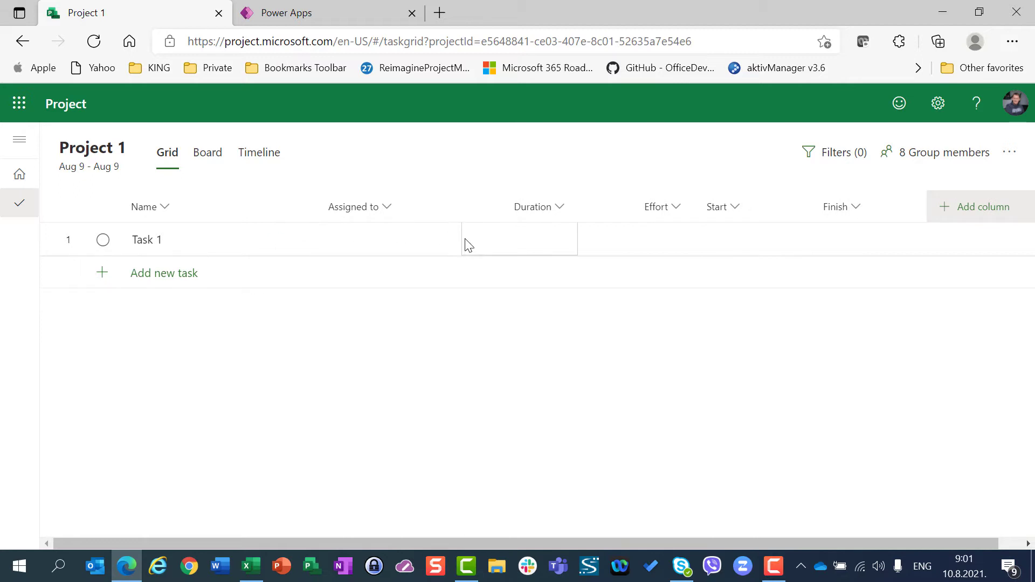
Step: Set the duration of Task 1 to 5 days
{"action": "left_click", "coordinate": [561, 246]}
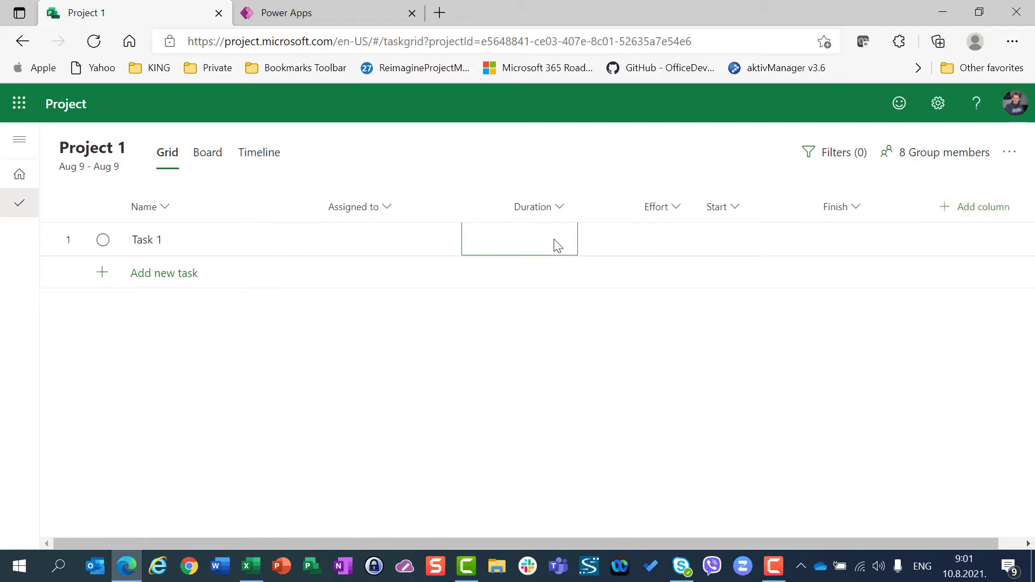
{"action": "type", "text": "5"}
{"action": "key", "text": "Return"}
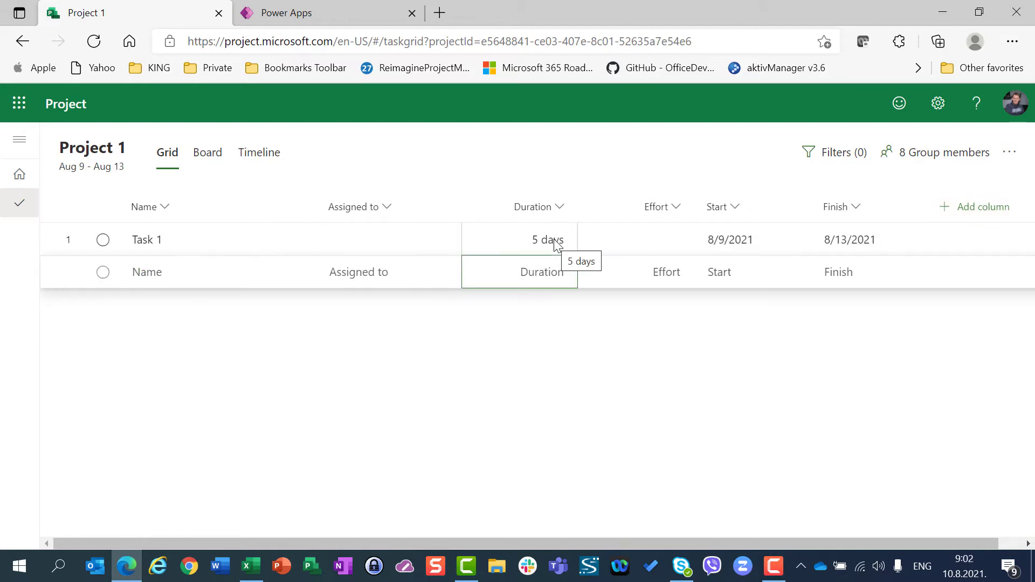
Step: Assign Task 1 to the fourth person in the list of unassigned group members
{"action": "left_click", "coordinate": [345, 251]}
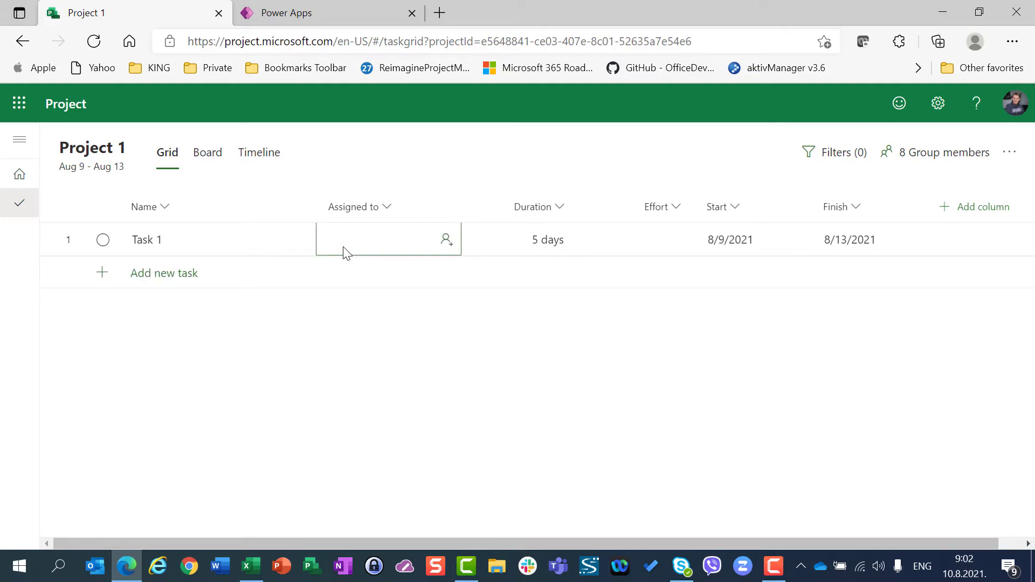
{"action": "left_click", "coordinate": [344, 250]}
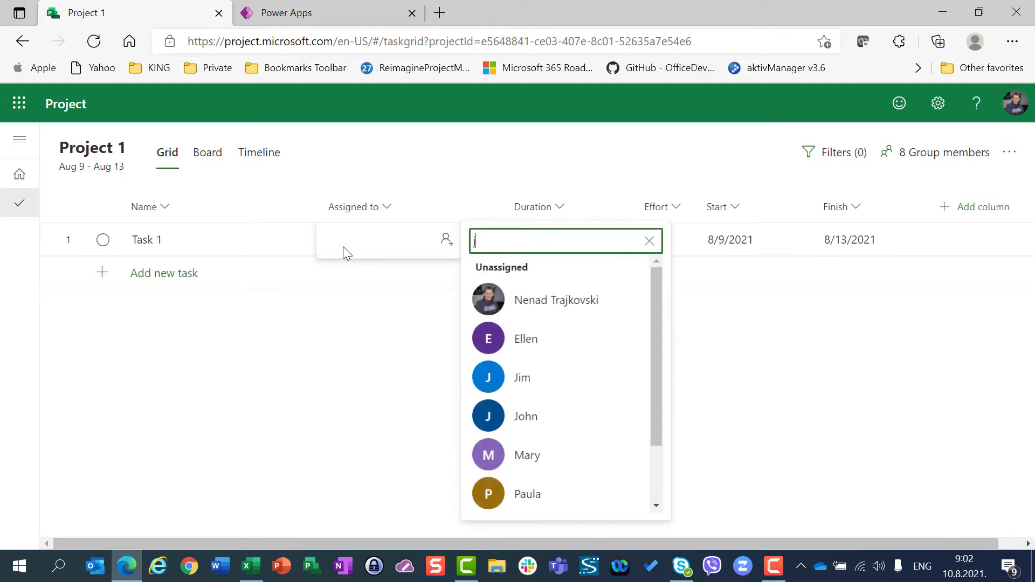
{"action": "type", "text": "j"}
{"action": "left_click", "coordinate": [506, 415]}
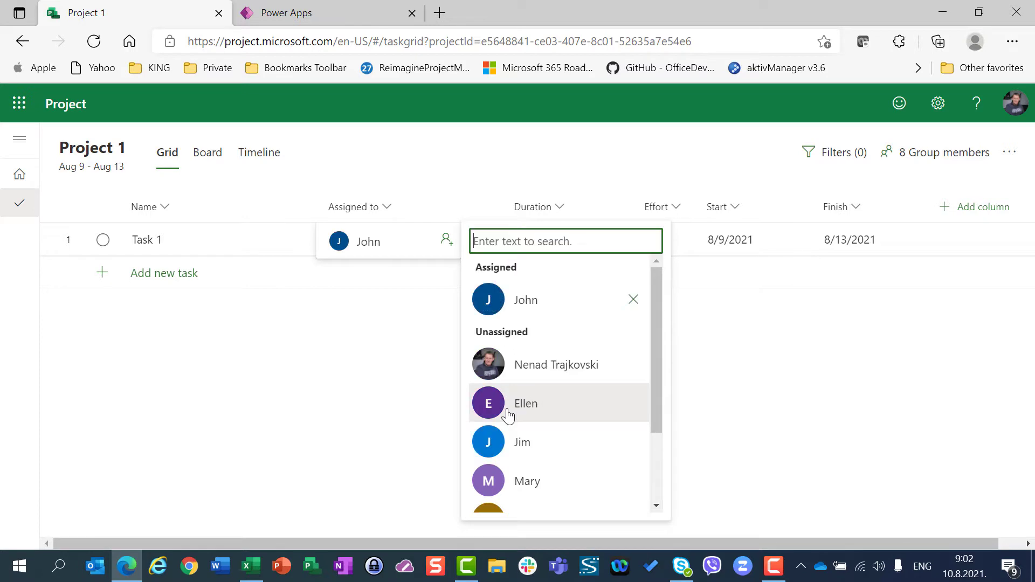
{"action": "left_click", "coordinate": [167, 399]}
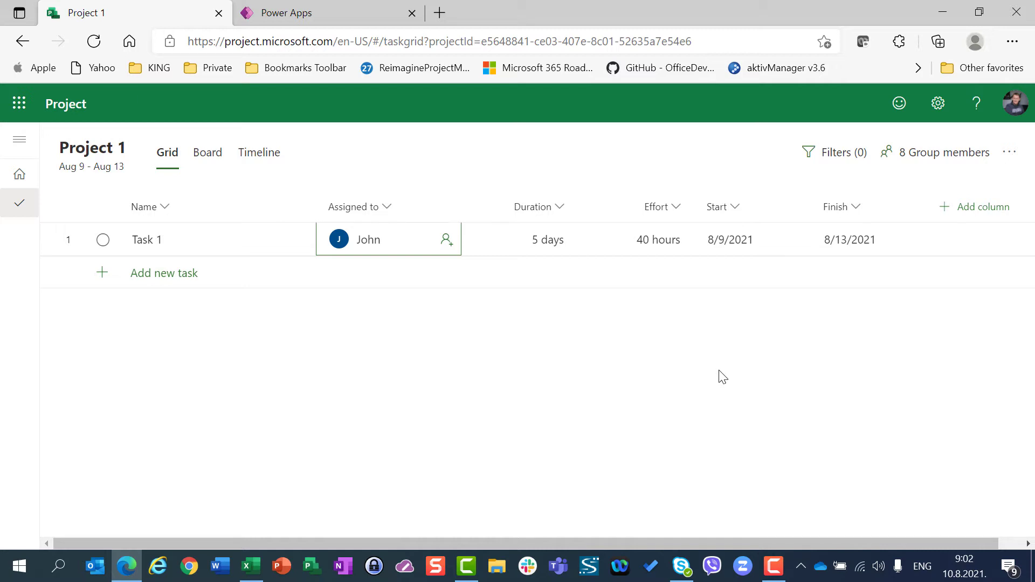
Step: Switch to Power Apps and open the model-driven Project app
{"action": "left_click", "coordinate": [294, 15]}
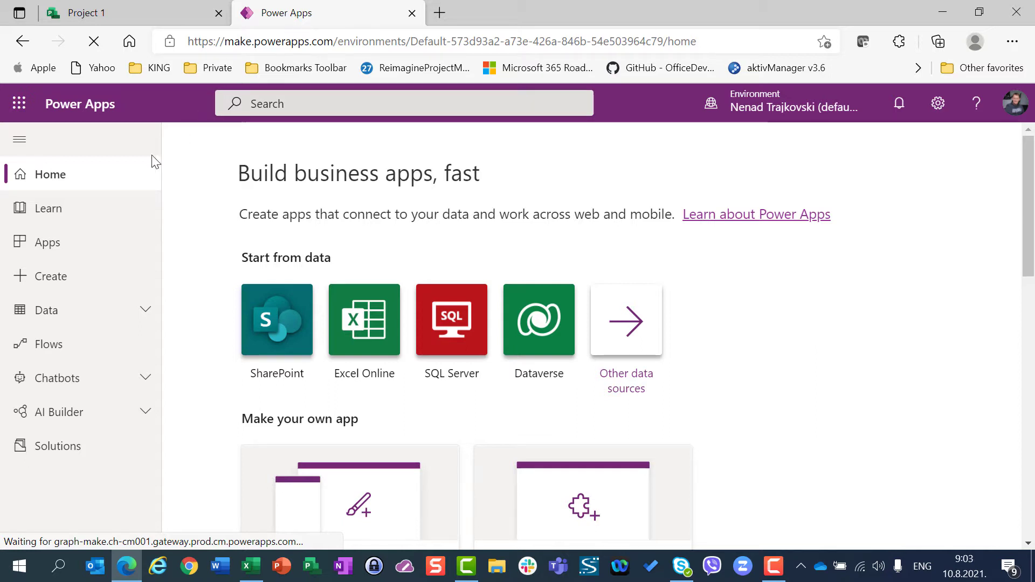
{"action": "left_click", "coordinate": [56, 251]}
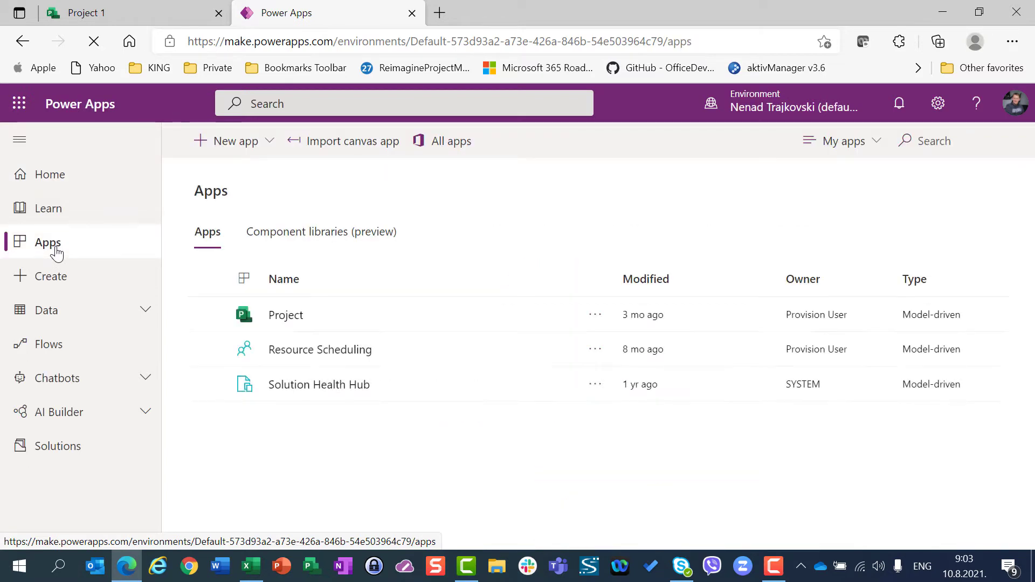
{"action": "left_click", "coordinate": [275, 318]}
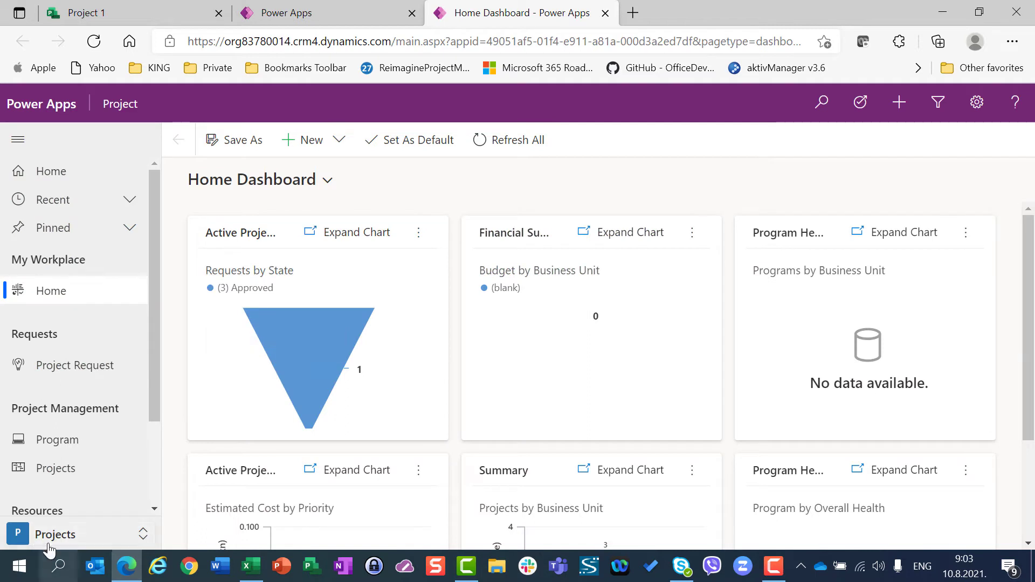
Step: Open the calendar template "Croatian timezone template from 09 AM to 05 PM" in the app's settings and show the work hours of its template resource
{"action": "left_click", "coordinate": [49, 539]}
{"action": "left_click", "coordinate": [63, 478]}
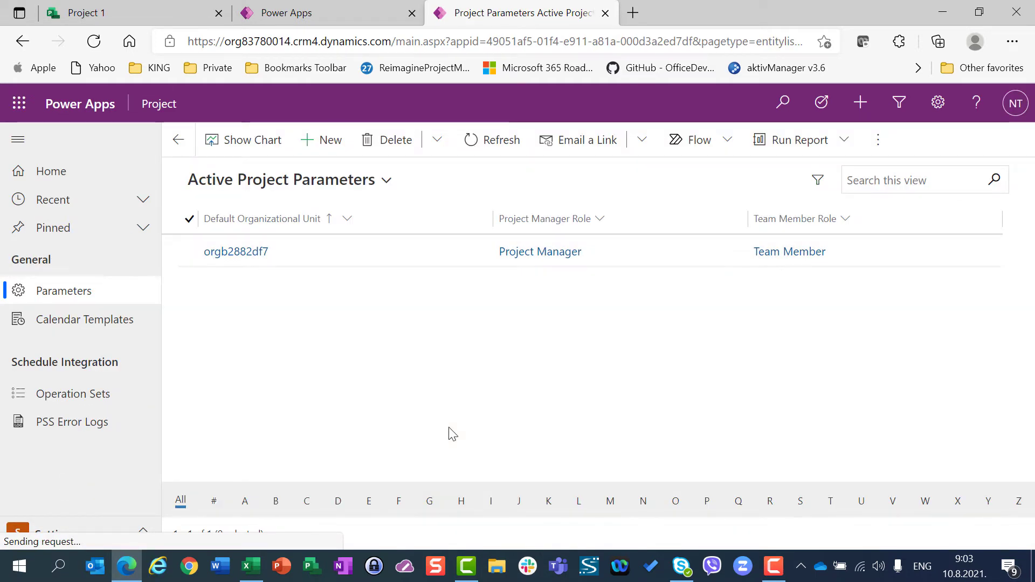
{"action": "left_click", "coordinate": [81, 331]}
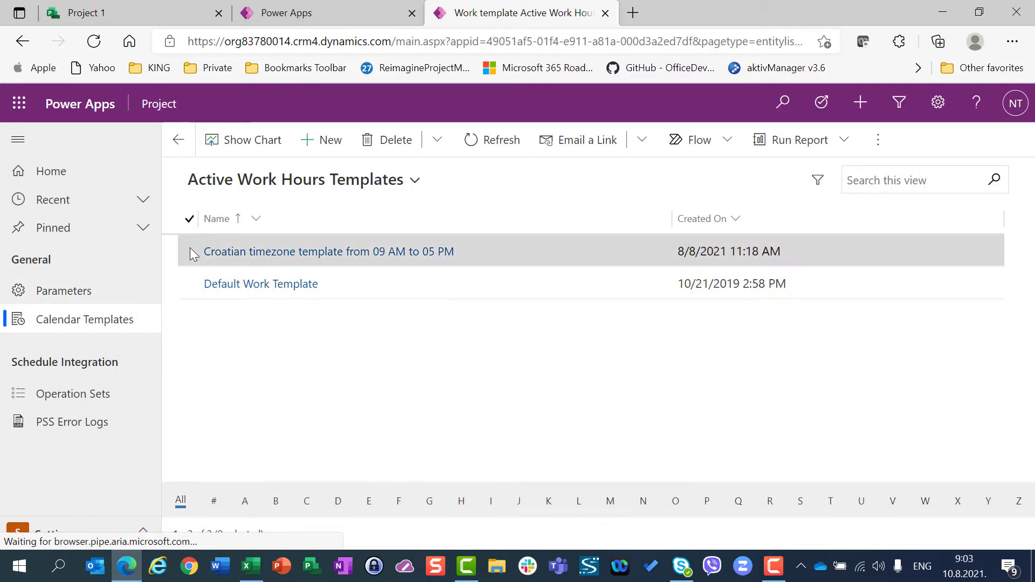
{"action": "left_click", "coordinate": [226, 253]}
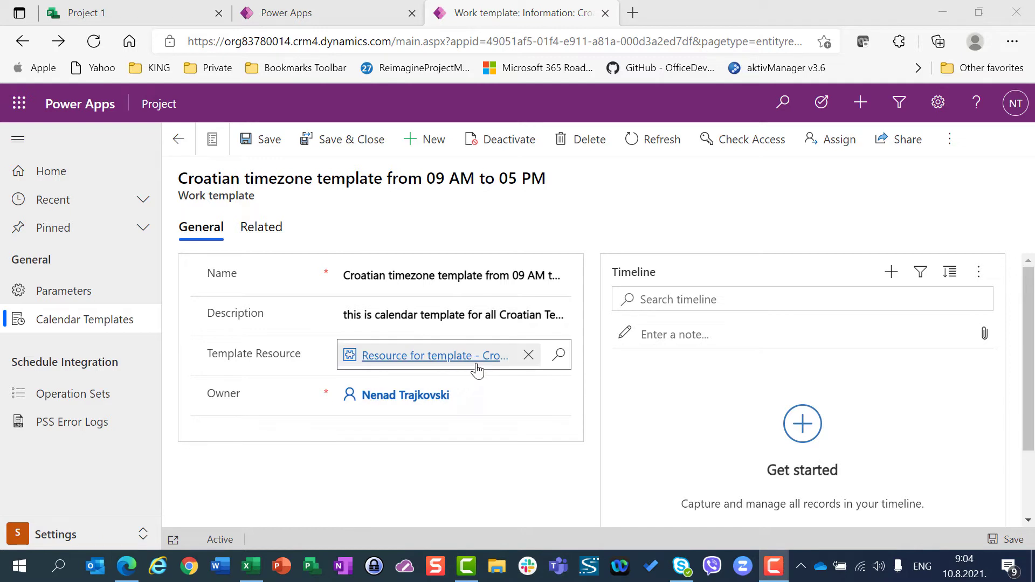
{"action": "left_click", "coordinate": [436, 356]}
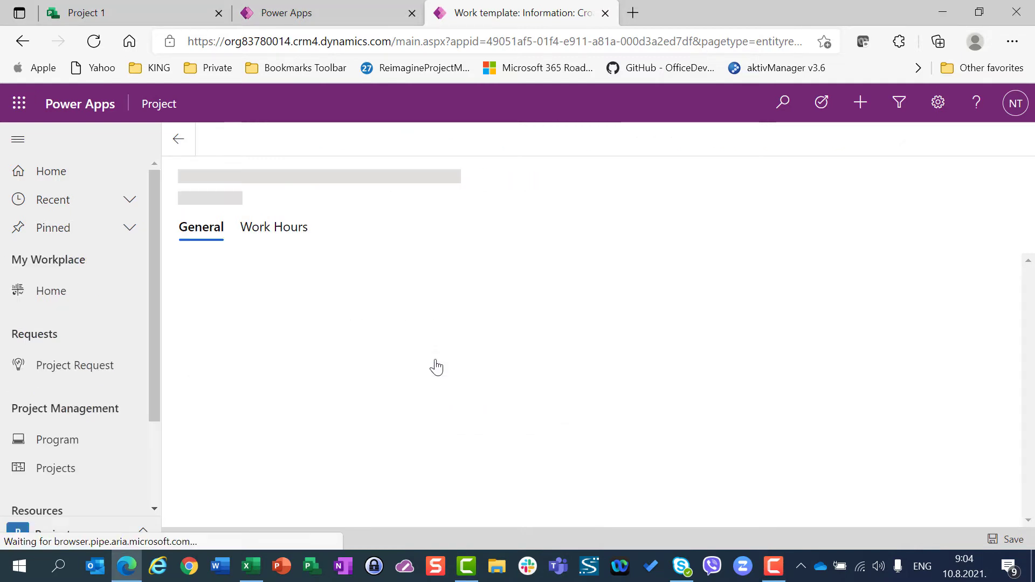
{"action": "left_click", "coordinate": [278, 231]}
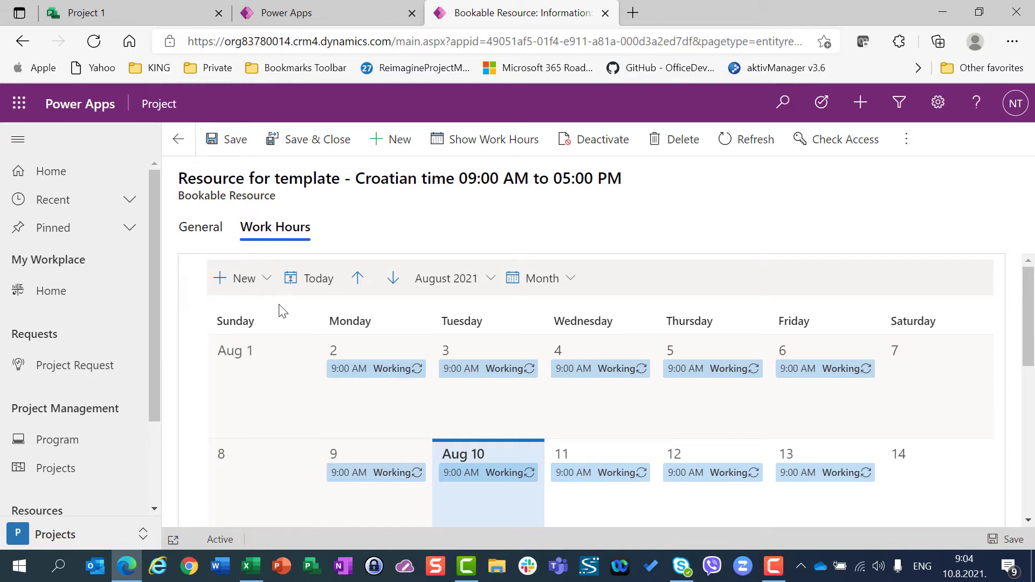
Step: Add an all-day non-working entry for 8/11/2021 to the template resource's work hours and save it
{"action": "left_click", "coordinate": [268, 280]}
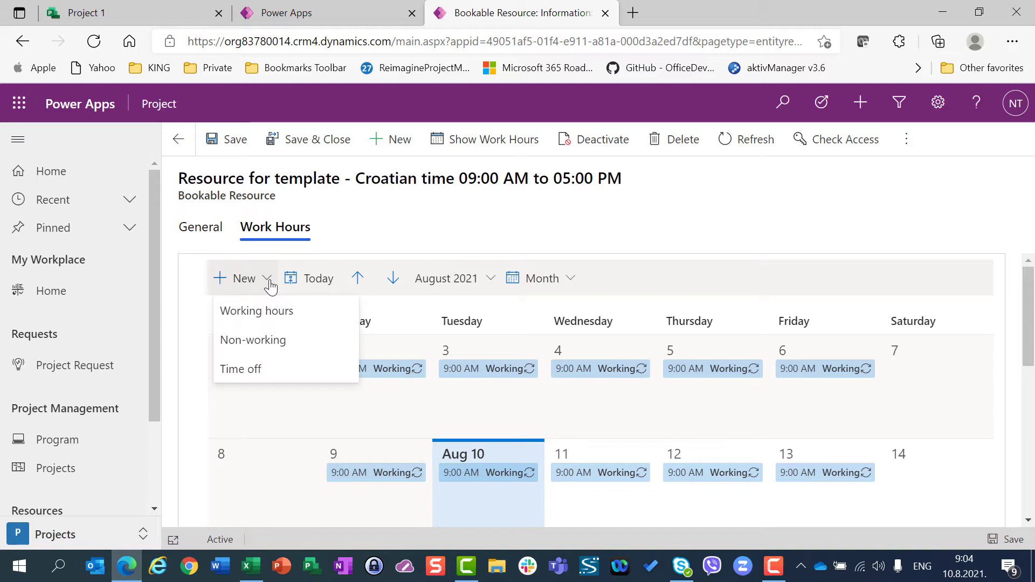
{"action": "left_click", "coordinate": [275, 353]}
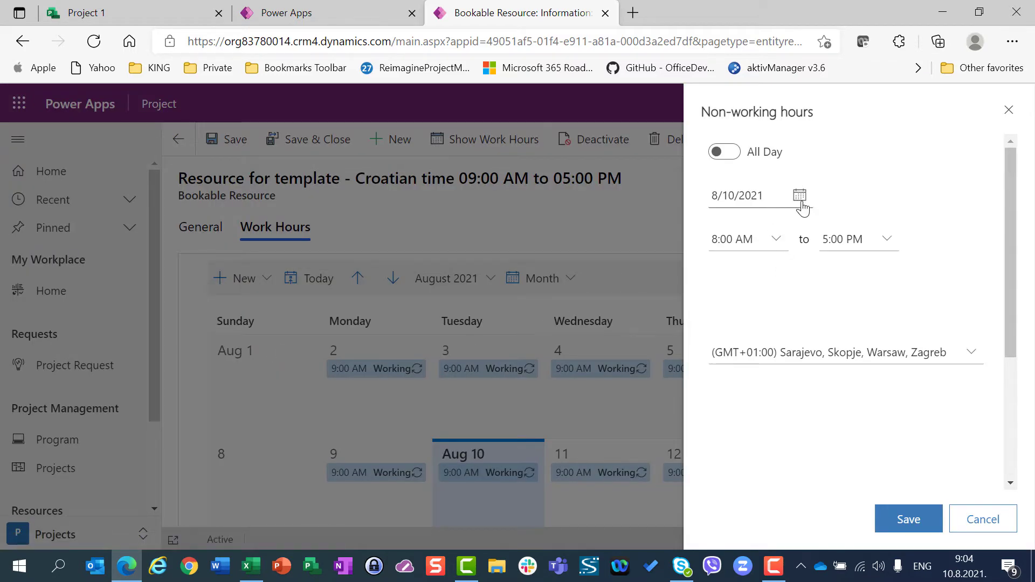
{"action": "left_click", "coordinate": [801, 196]}
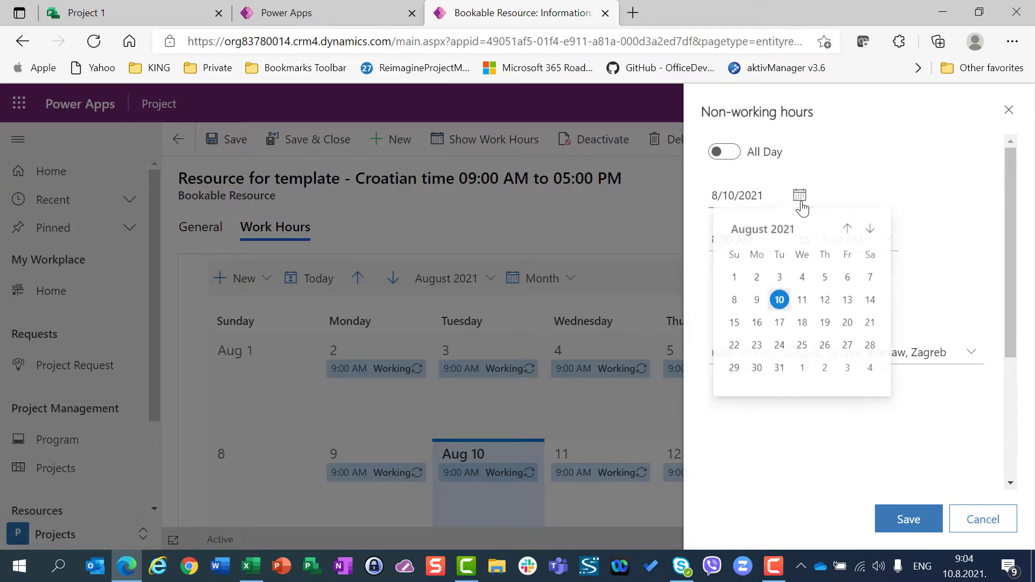
{"action": "left_click", "coordinate": [803, 302]}
{"action": "left_click", "coordinate": [736, 162]}
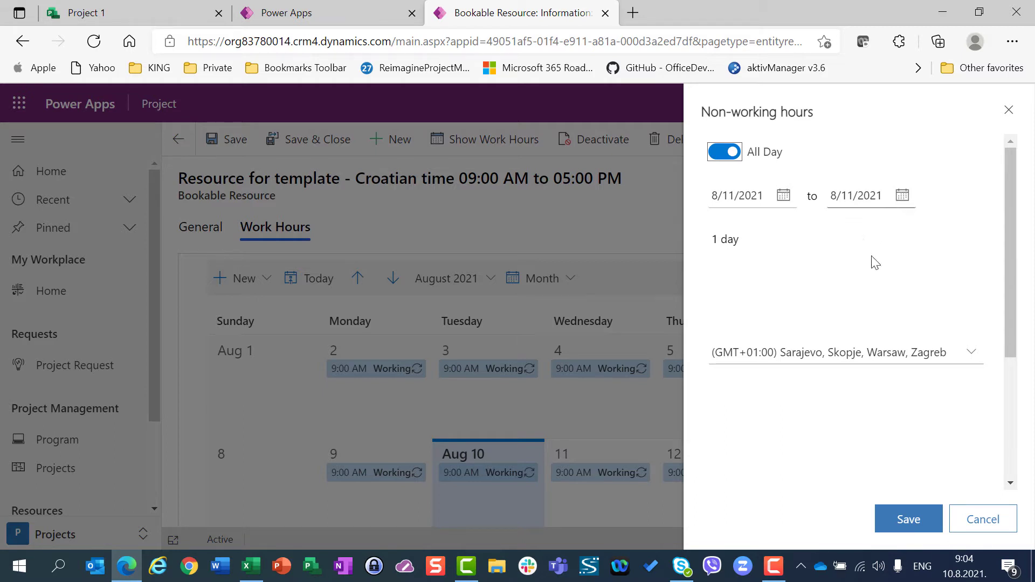
{"action": "left_click", "coordinate": [906, 521]}
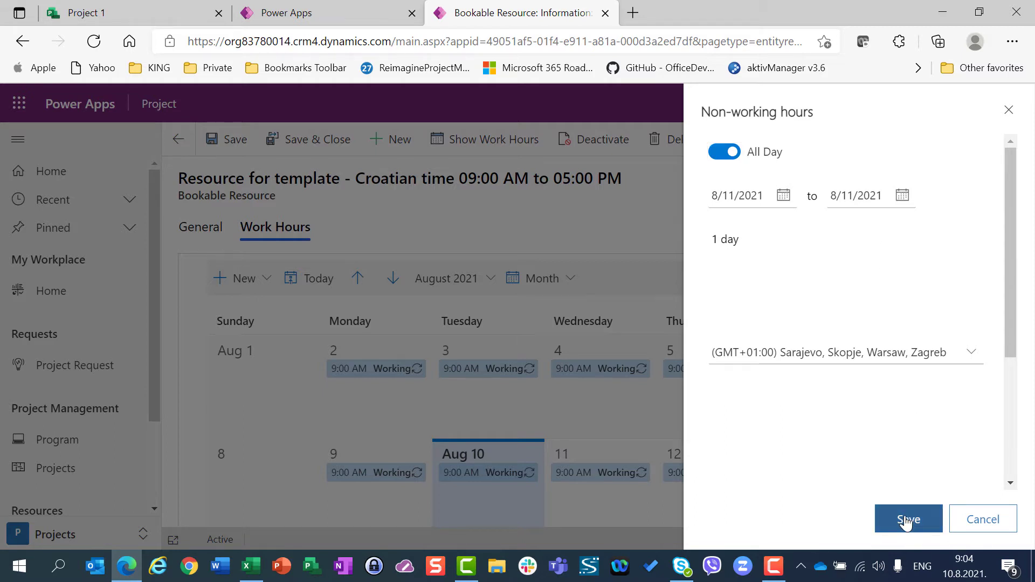
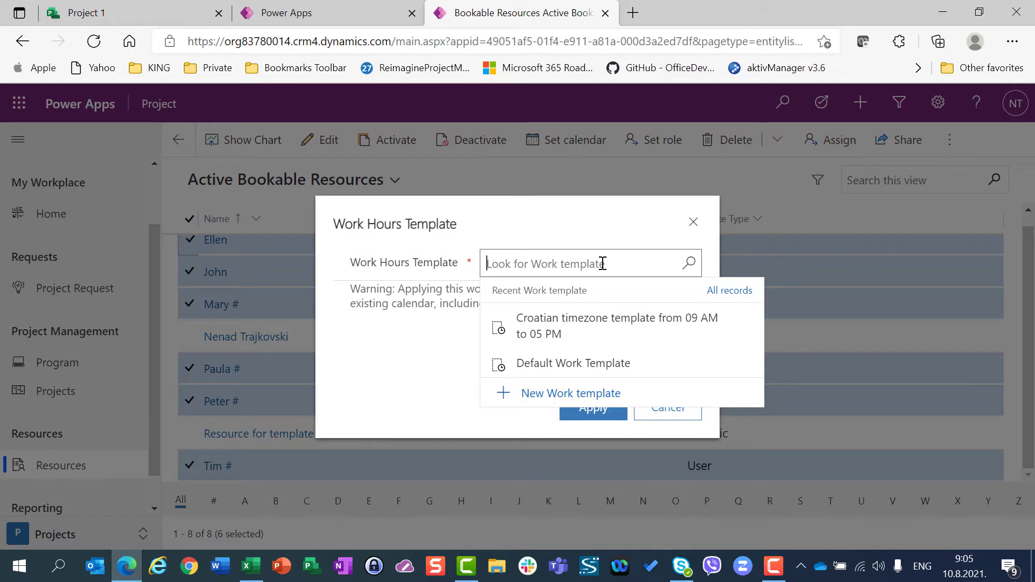
Step: Apply the work hours template "Croatian timezone template from 09 AM to 05 PM" to the selected bookable resources
{"action": "left_click", "coordinate": [612, 333]}
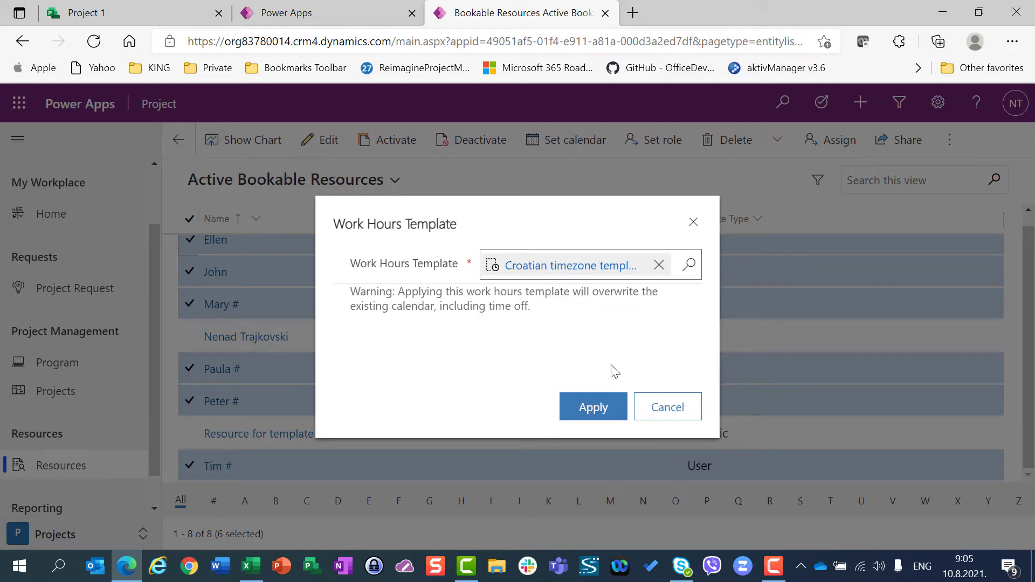
{"action": "left_click", "coordinate": [595, 413]}
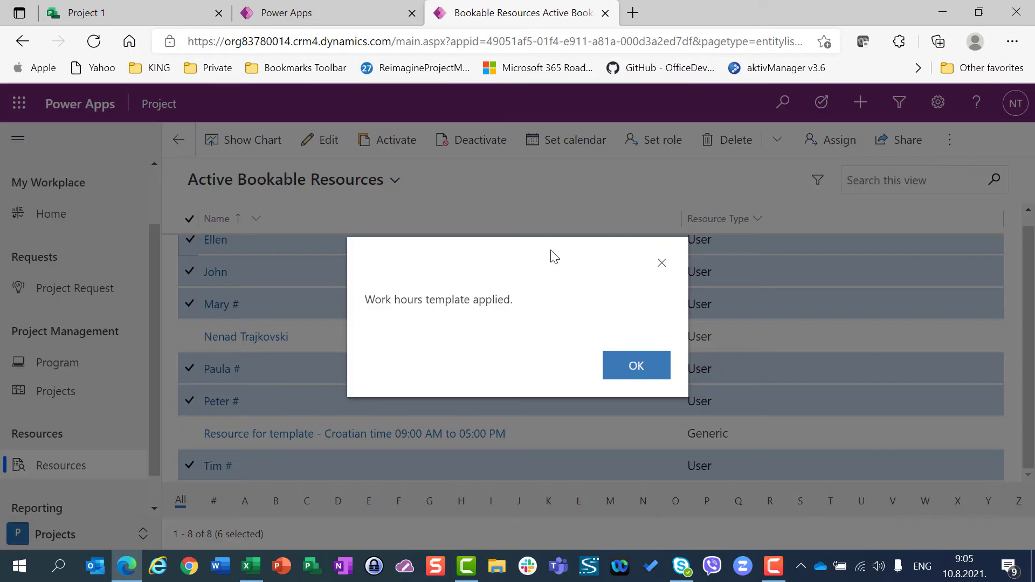
{"action": "left_click", "coordinate": [627, 374]}
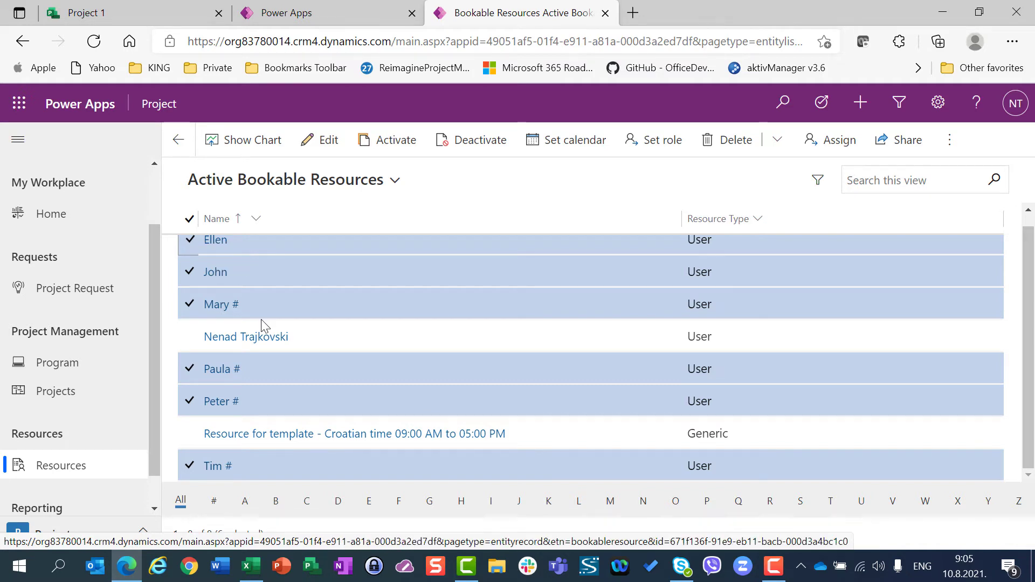
Step: Show the work hours of the second user resource in the list of active bookable resources
{"action": "left_click", "coordinate": [225, 280]}
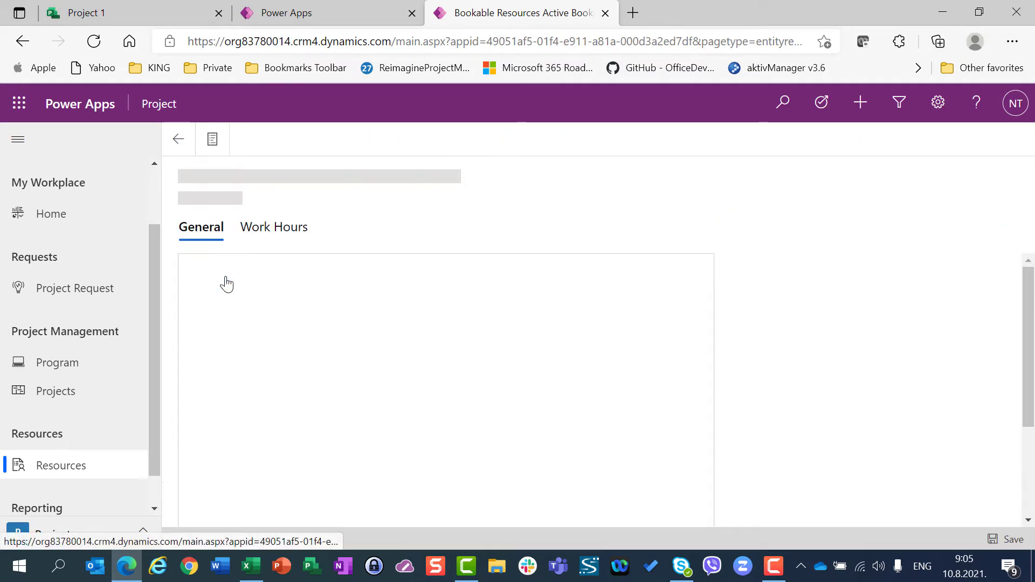
{"action": "left_click", "coordinate": [275, 230]}
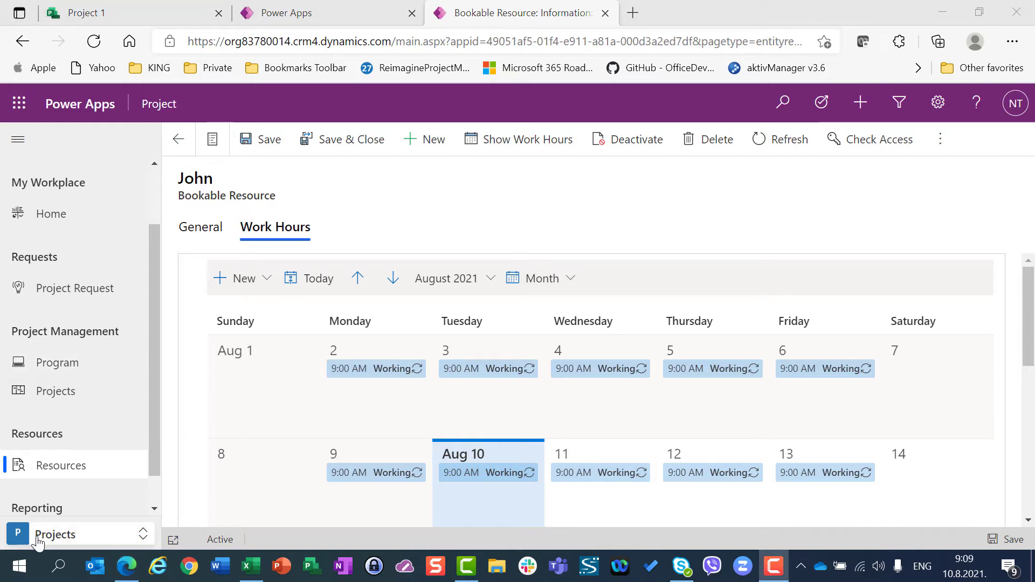
Step: Open the calendar template "Croatian timezone template from 09 AM to 05 PM" in Settings, clear its template resource and save it
{"action": "left_click", "coordinate": [42, 537]}
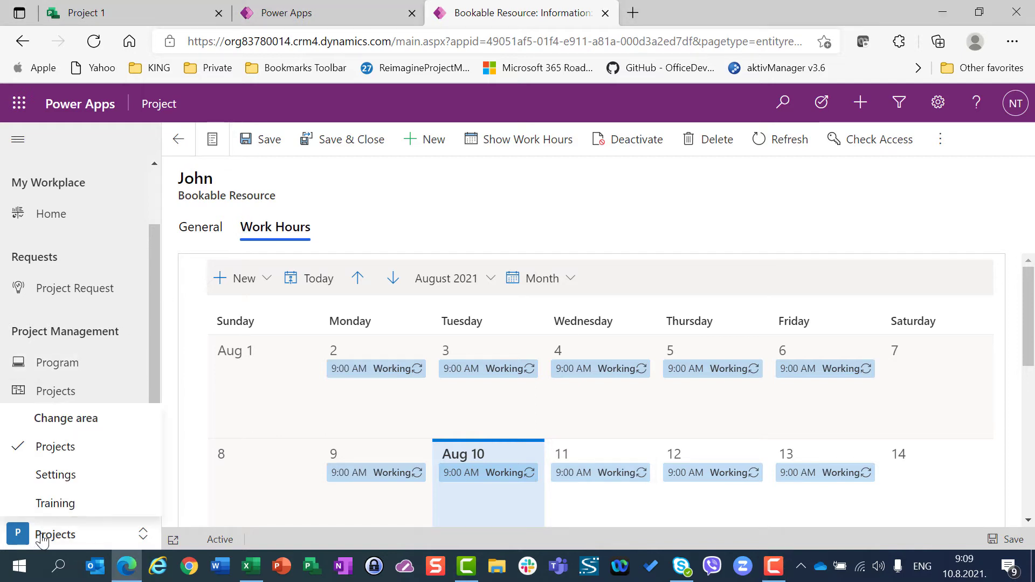
{"action": "left_click", "coordinate": [41, 475]}
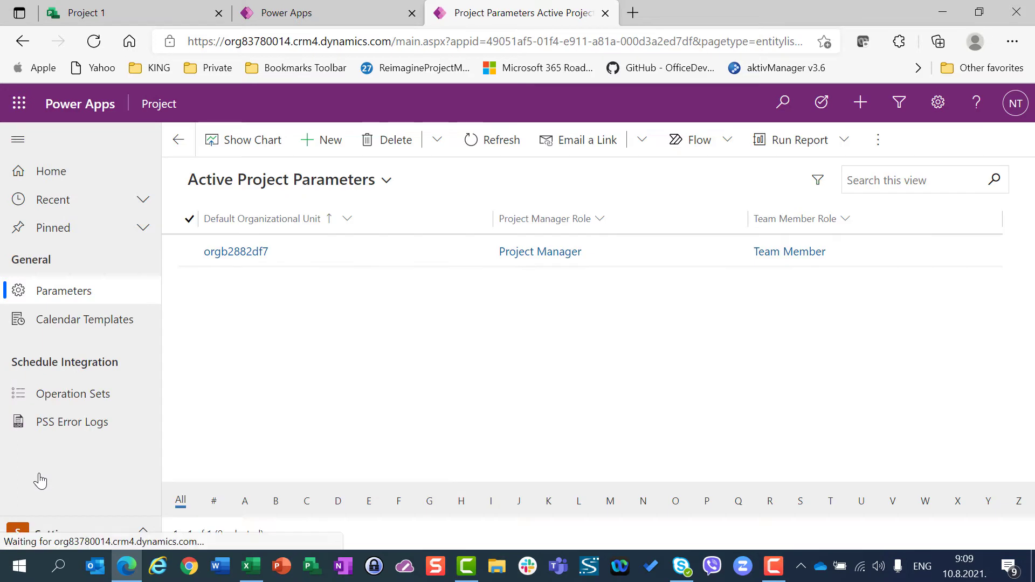
{"action": "left_click", "coordinate": [86, 330]}
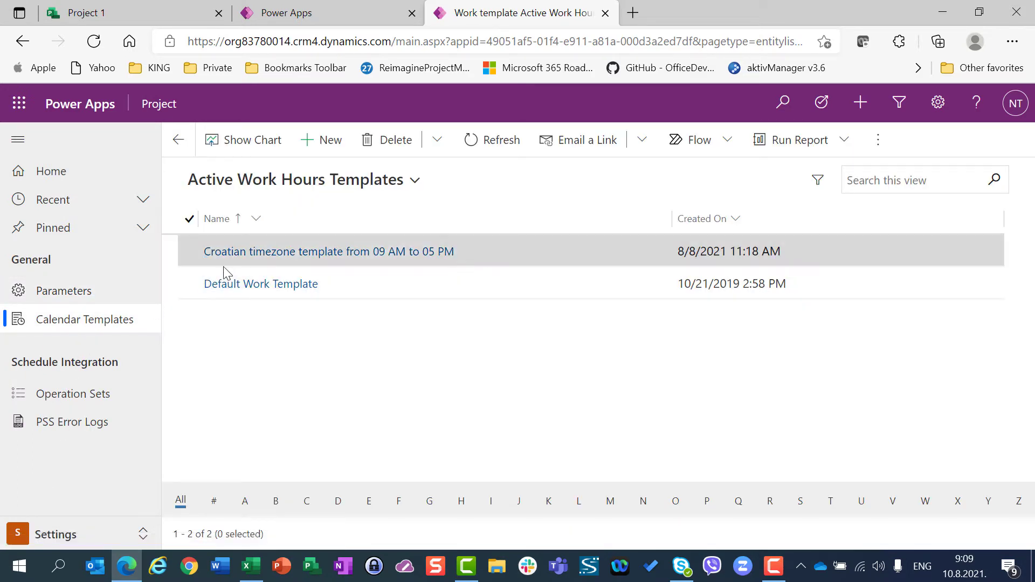
{"action": "left_click", "coordinate": [233, 257]}
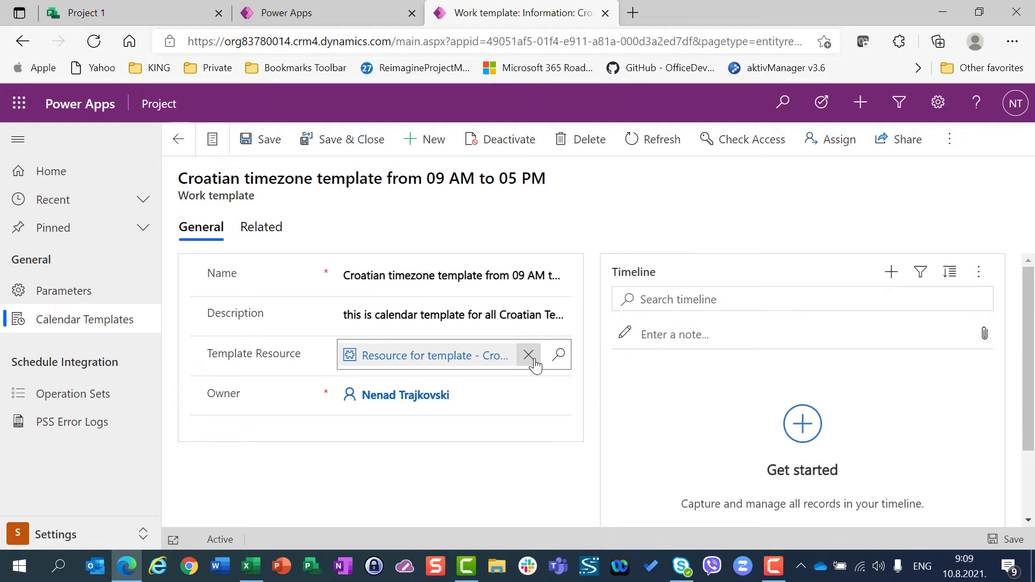
{"action": "left_click", "coordinate": [529, 356]}
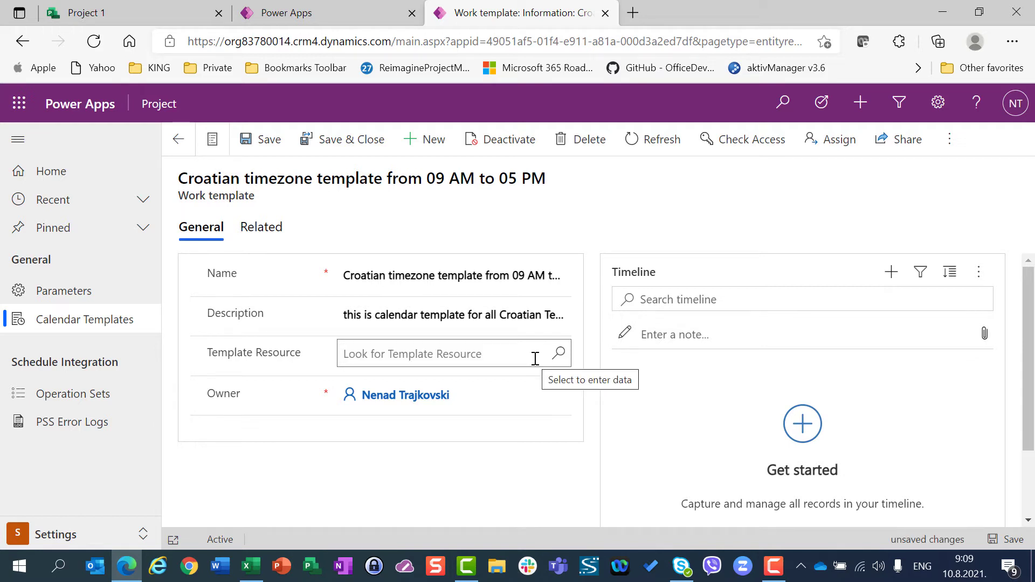
{"action": "left_click", "coordinate": [275, 152]}
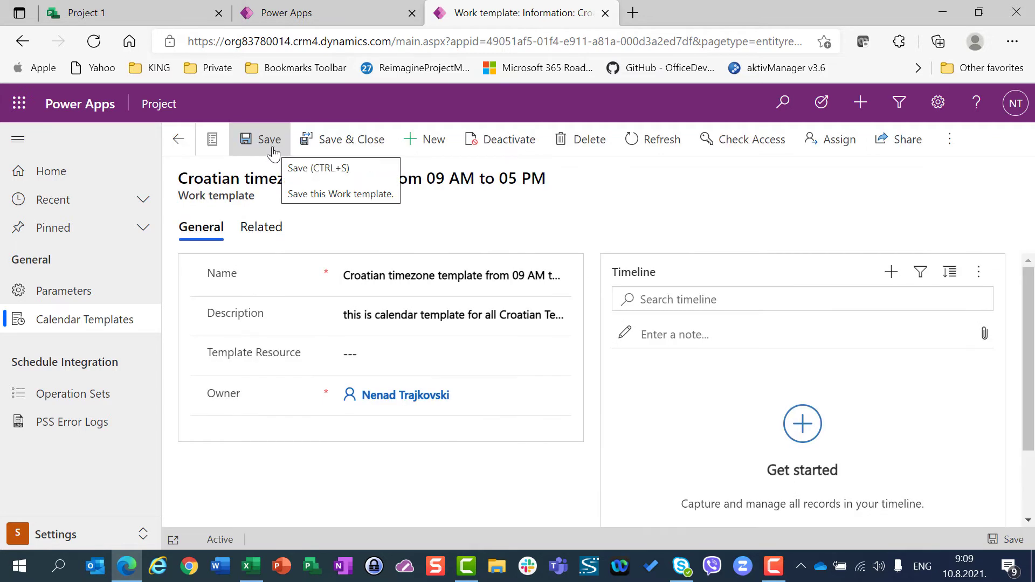
Step: Assign "Resource for template - Croatian time 09:00 AM to 05:00 PM" as the template resource, save and close the template, and reopen it to check
{"action": "left_click", "coordinate": [560, 354]}
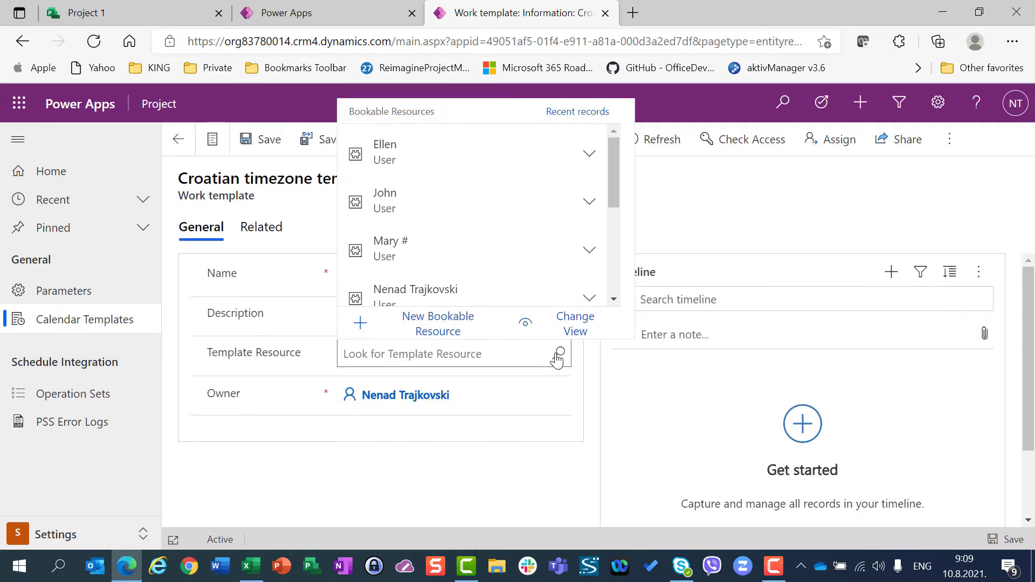
{"action": "left_click_drag", "start_coordinate": [612, 170], "coordinate": [600, 265]}
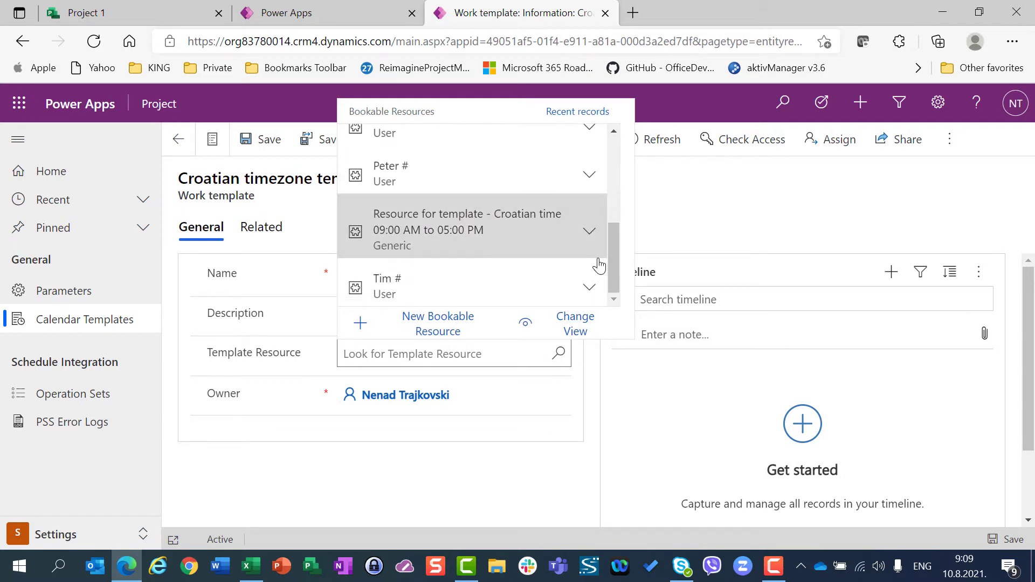
{"action": "left_click", "coordinate": [452, 233]}
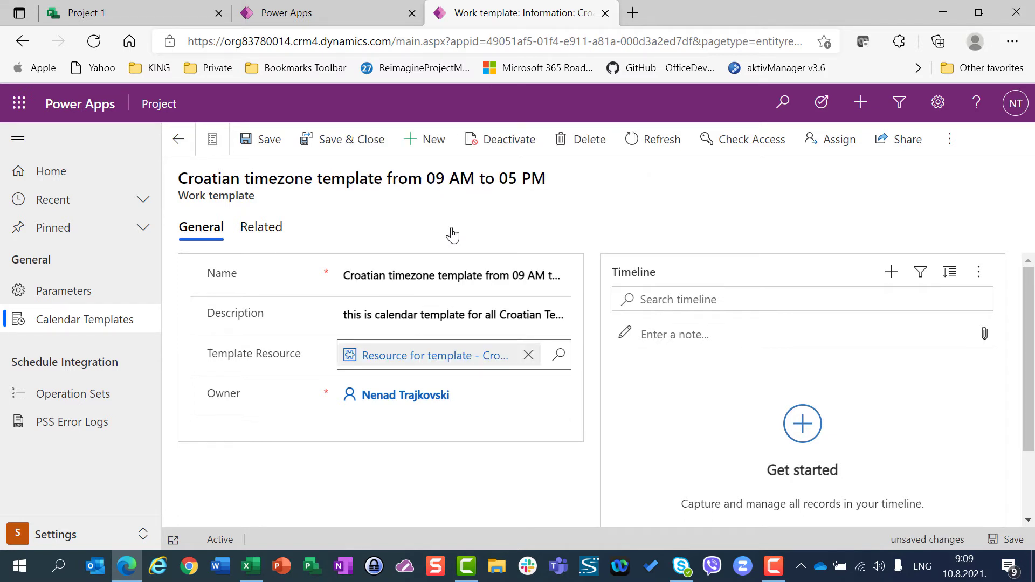
{"action": "left_click", "coordinate": [365, 148]}
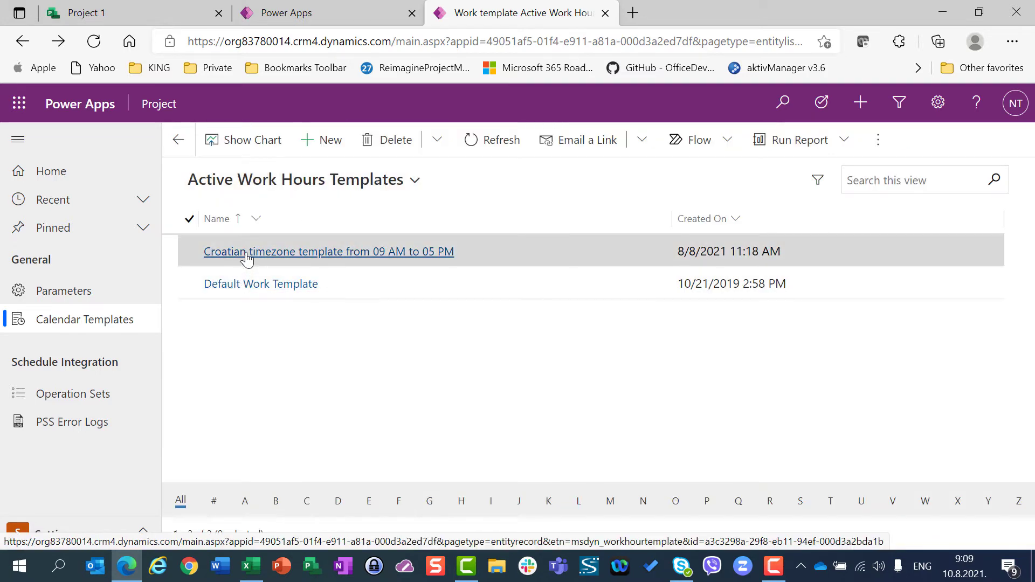
{"action": "left_click", "coordinate": [246, 254]}
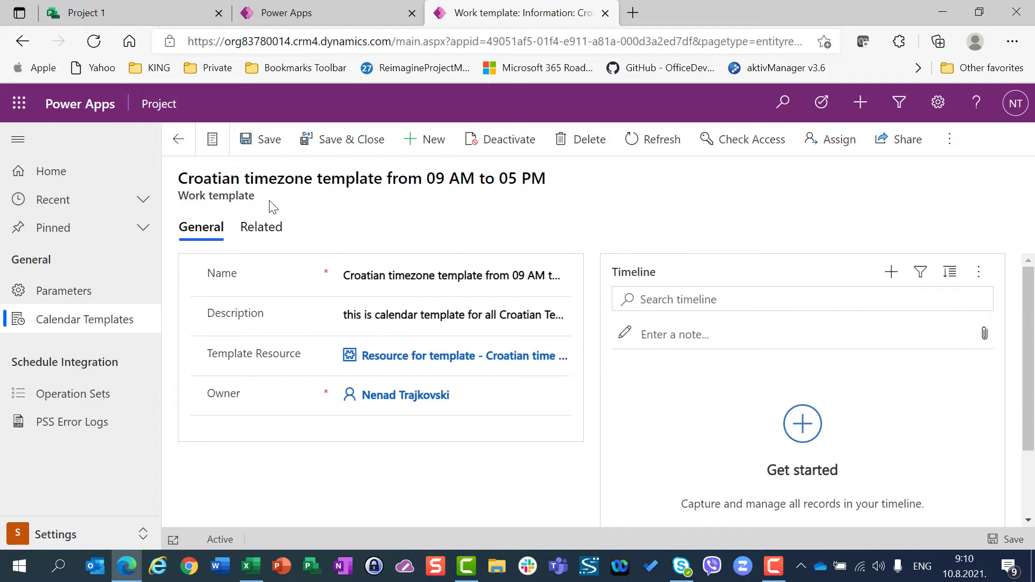
{"action": "left_click", "coordinate": [354, 149]}
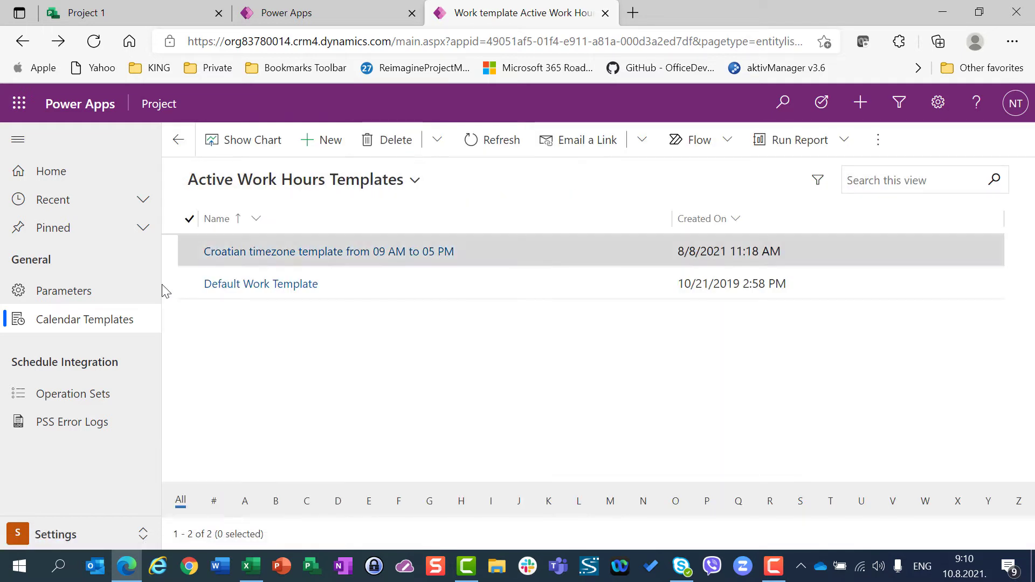
Step: Return to the resources in the Projects area and select all user resources except the template owner's
{"action": "left_click", "coordinate": [52, 545]}
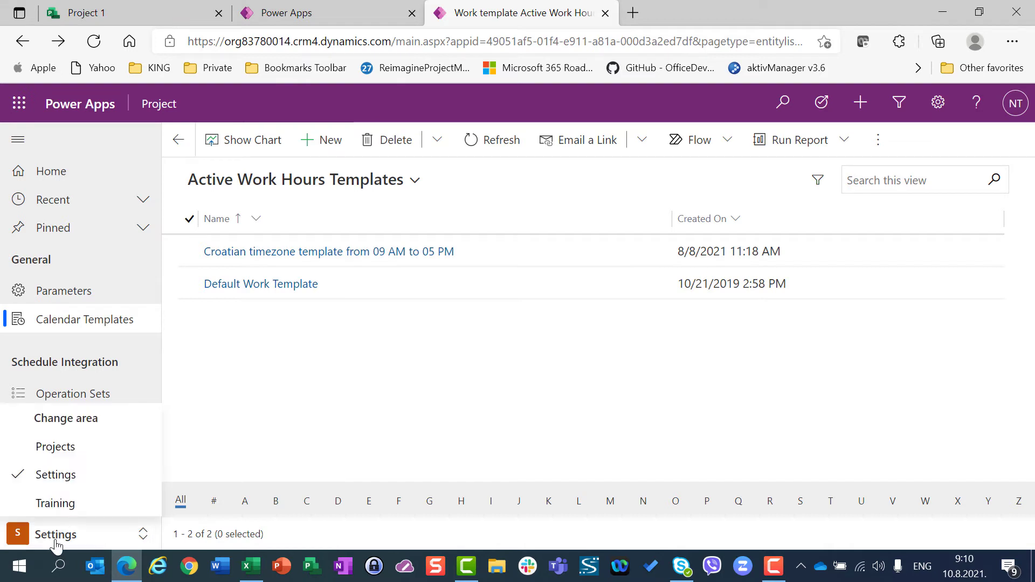
{"action": "left_click", "coordinate": [59, 445]}
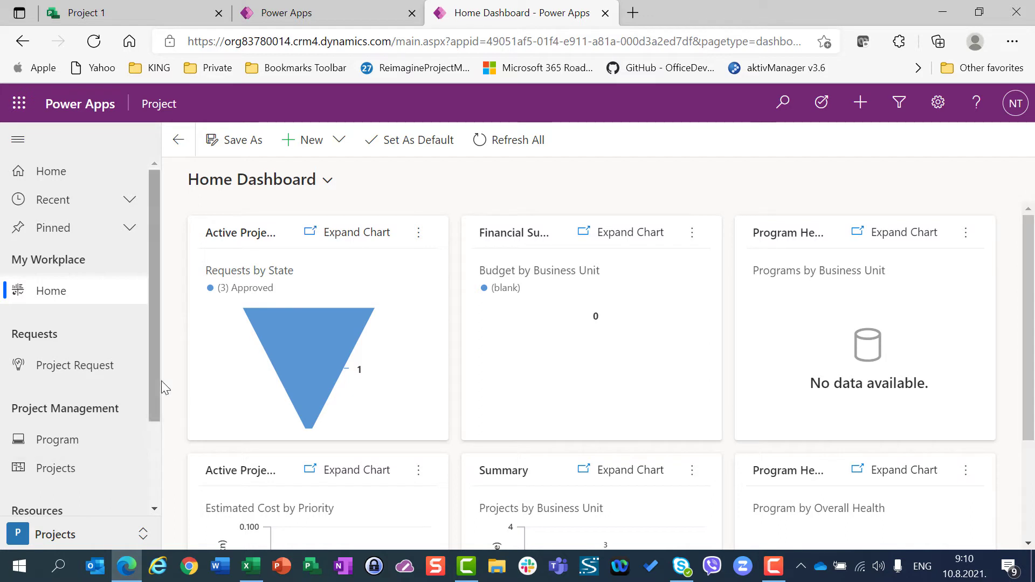
{"action": "left_click_drag", "start_coordinate": [152, 391], "coordinate": [153, 458]}
{"action": "left_click", "coordinate": [76, 456]}
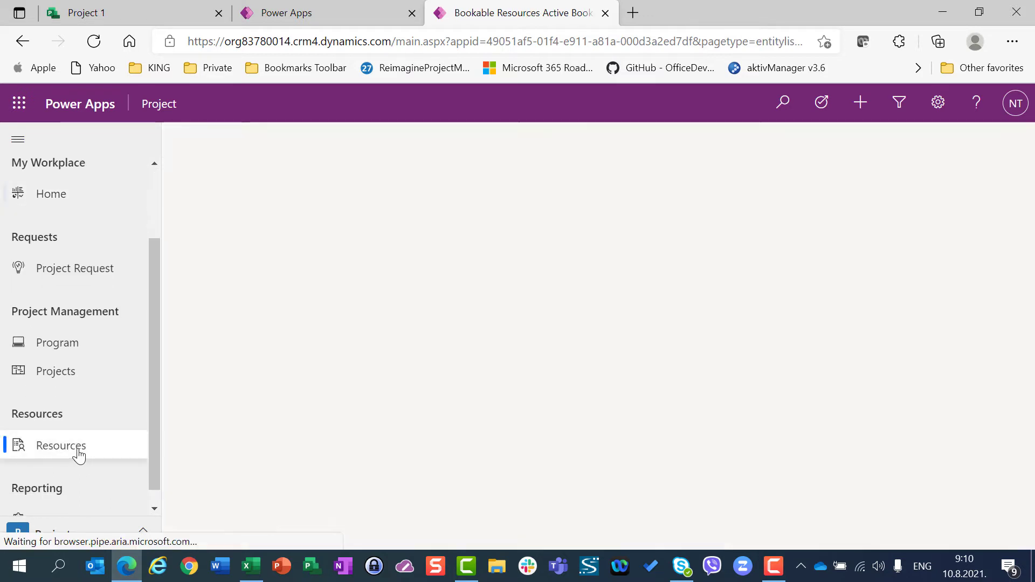
{"action": "left_click", "coordinate": [197, 254]}
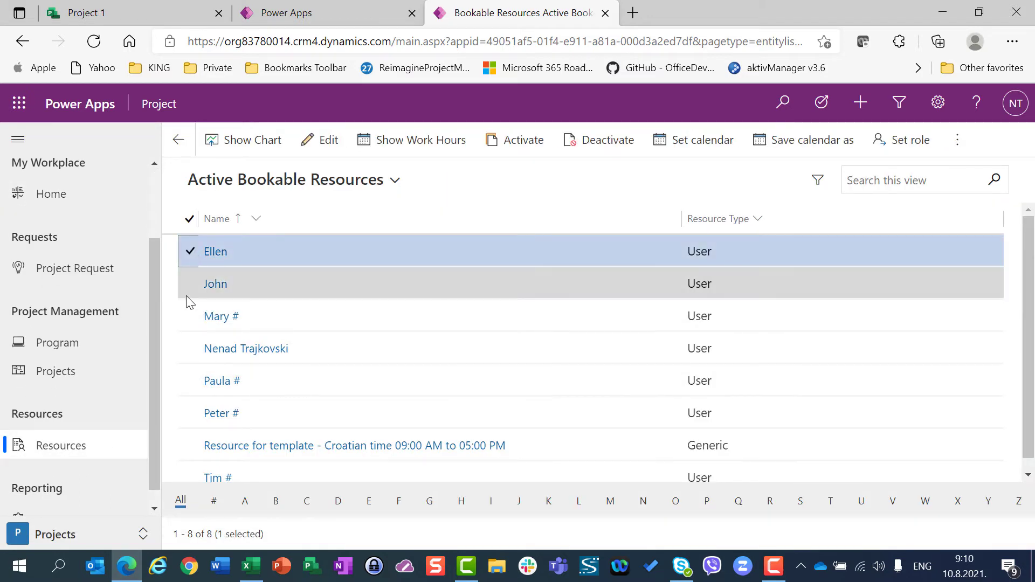
{"action": "left_click", "coordinate": [187, 295]}
{"action": "left_click", "coordinate": [187, 319]}
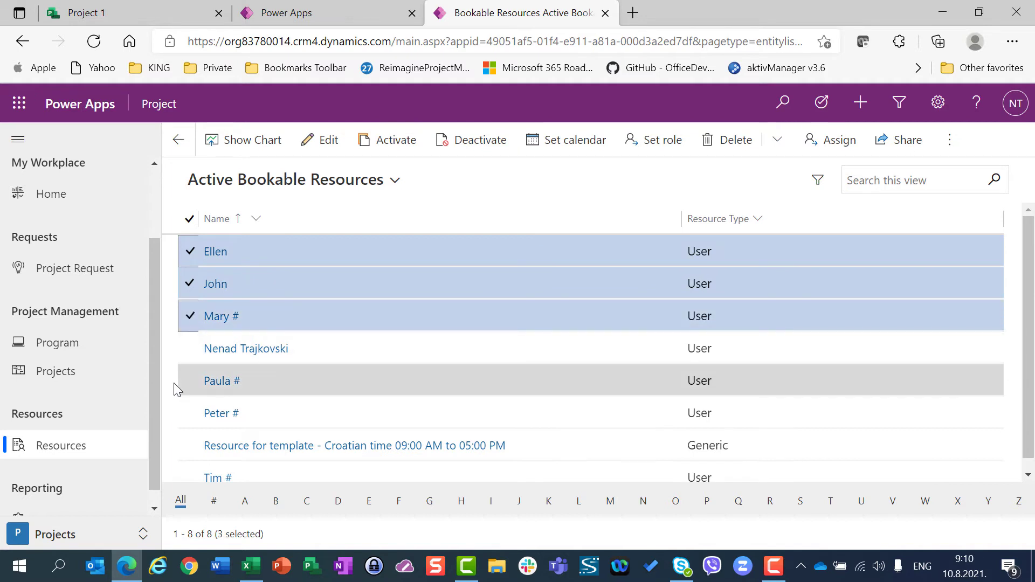
{"action": "left_click", "coordinate": [186, 384]}
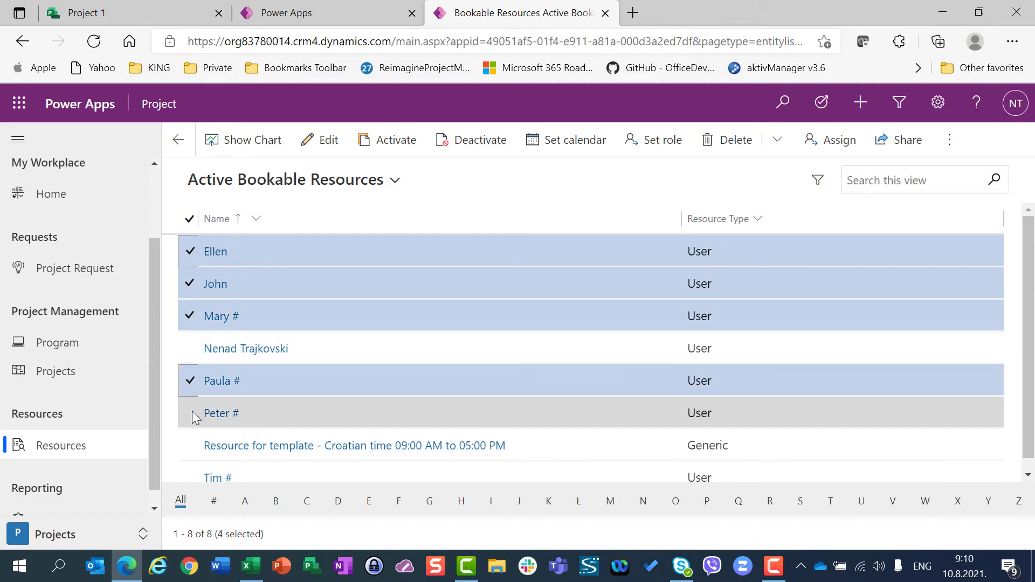
{"action": "left_click", "coordinate": [187, 416]}
{"action": "left_click", "coordinate": [187, 474]}
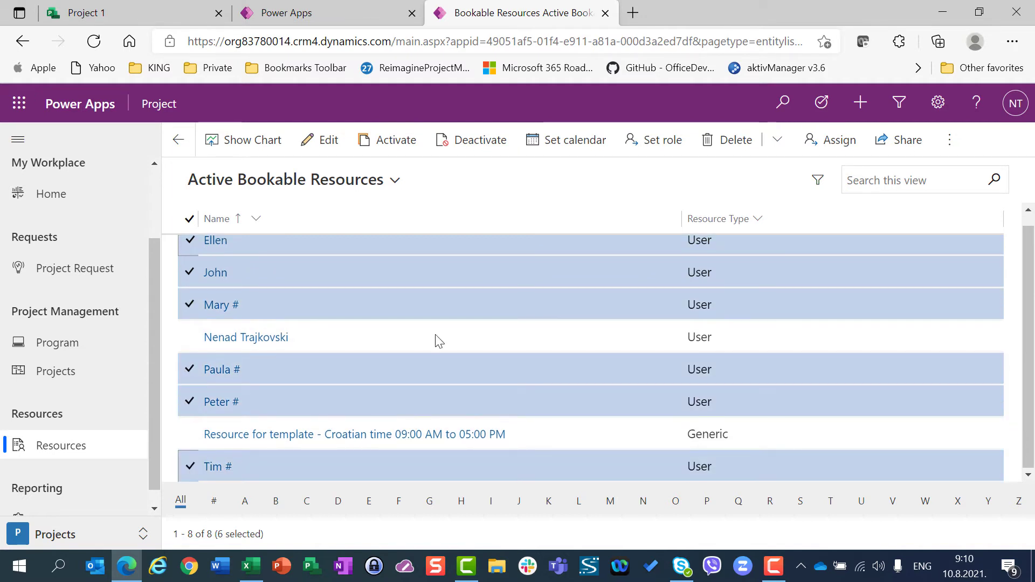
Step: Set the selected resources' calendar to the work hours template "Croatian timezone template from 09 AM to 05 PM"
{"action": "left_click", "coordinate": [572, 147]}
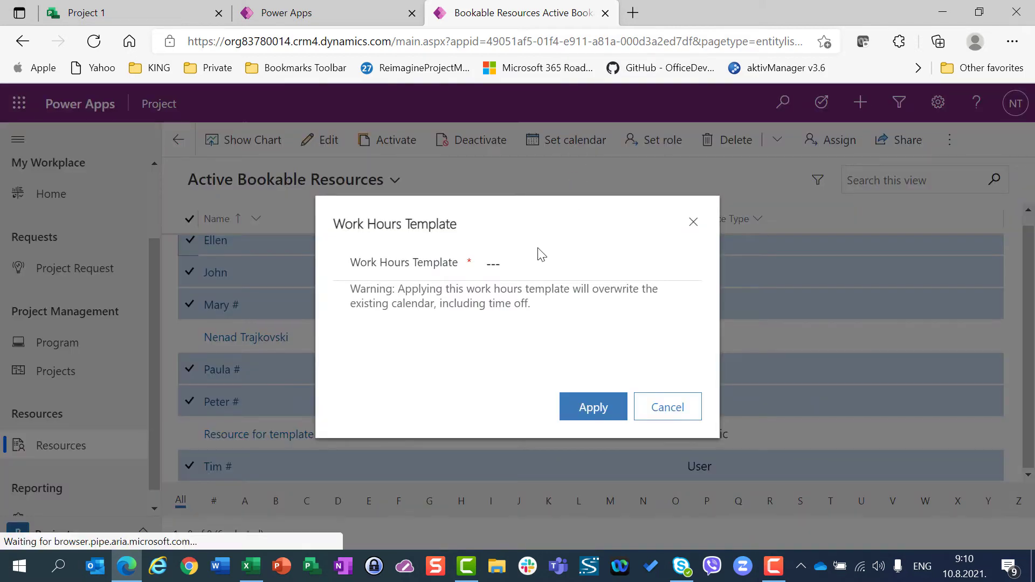
{"action": "left_click", "coordinate": [534, 265]}
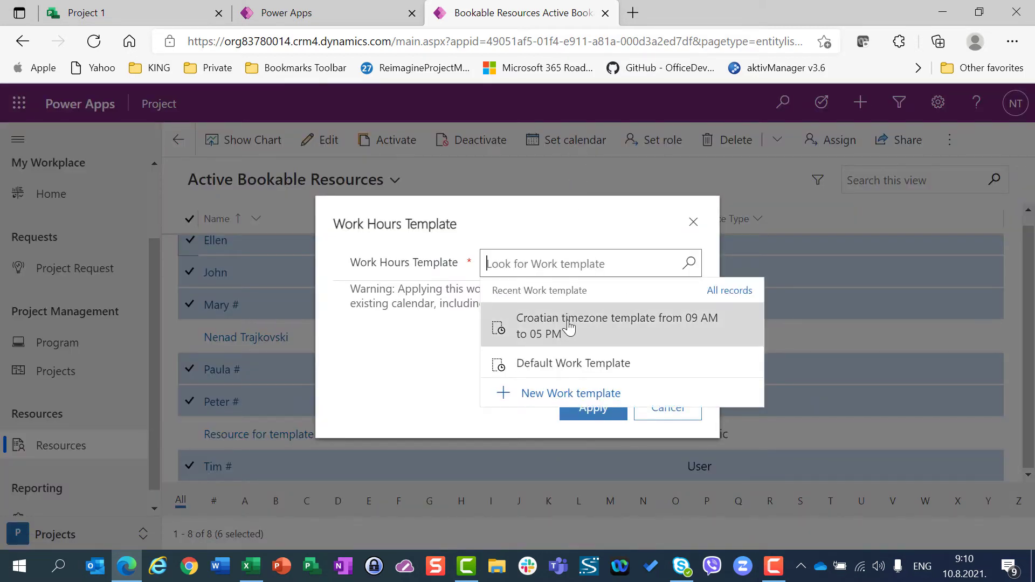
{"action": "left_click", "coordinate": [568, 328]}
{"action": "left_click", "coordinate": [590, 404]}
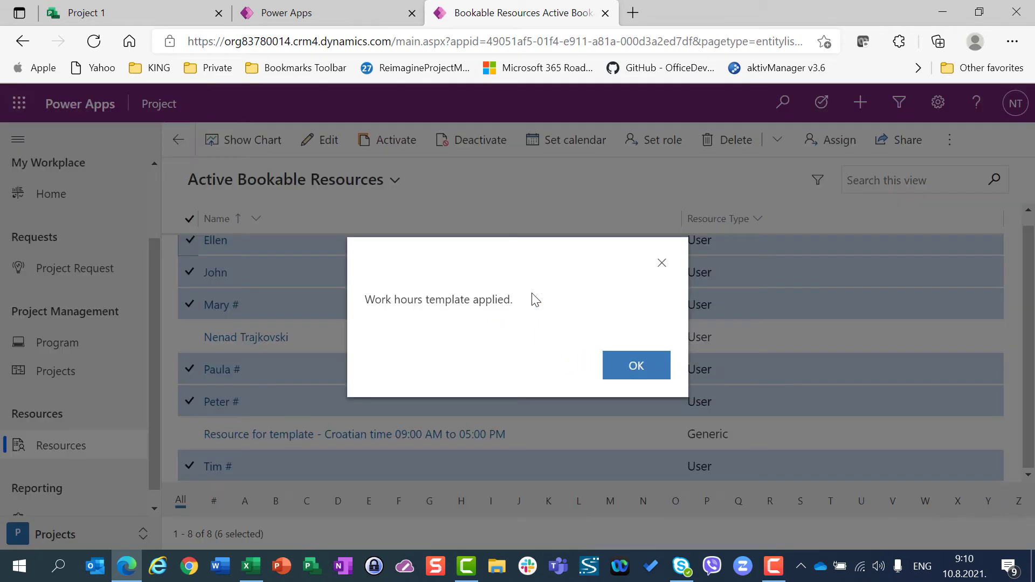
{"action": "left_click", "coordinate": [643, 373]}
Step: Check the work hours of the second user resource and of the template resource used by "Croatian timezone template from 09 AM to 05 PM"
{"action": "left_click", "coordinate": [209, 273]}
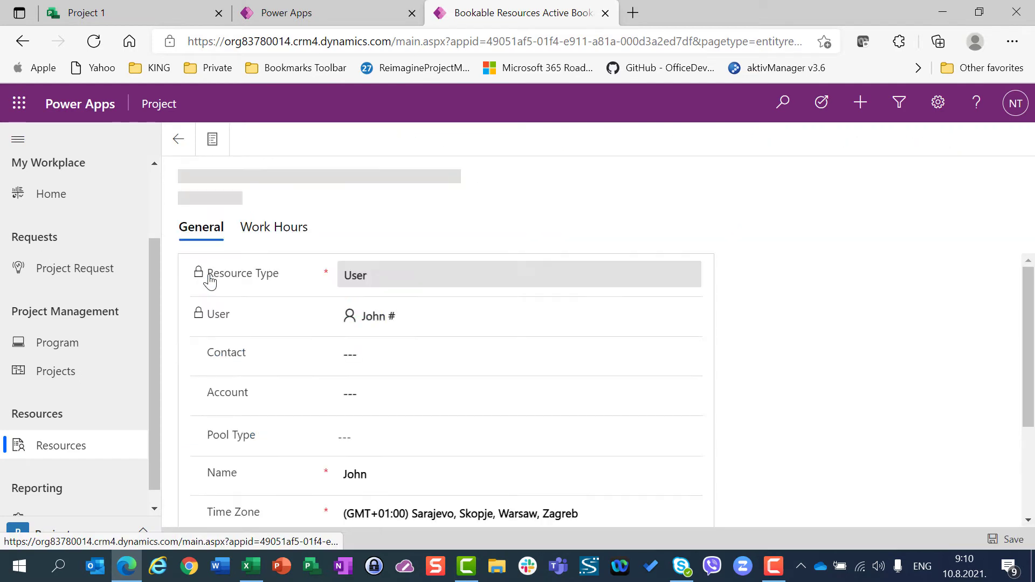
{"action": "left_click", "coordinate": [283, 231]}
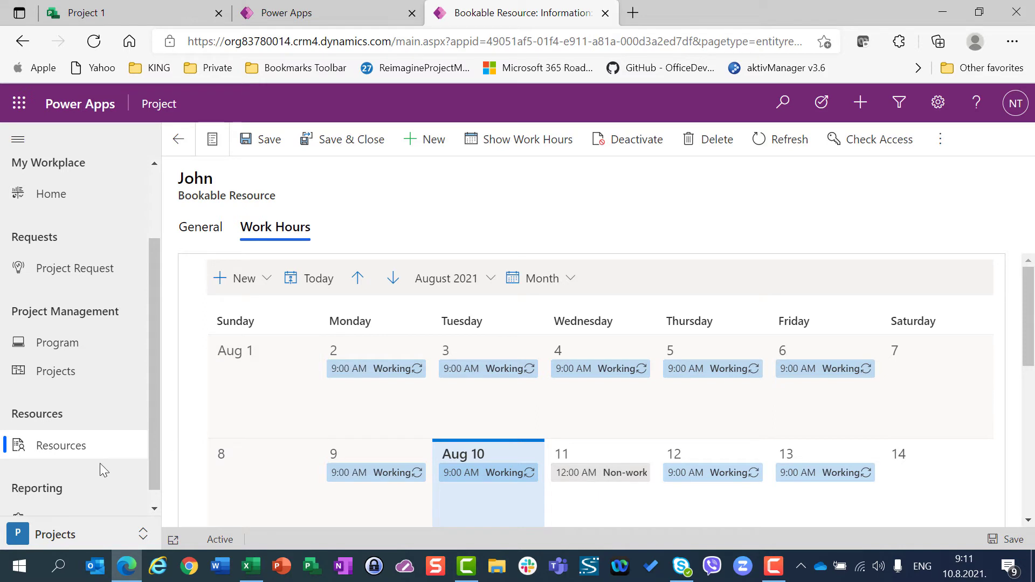
{"action": "left_click", "coordinate": [74, 538]}
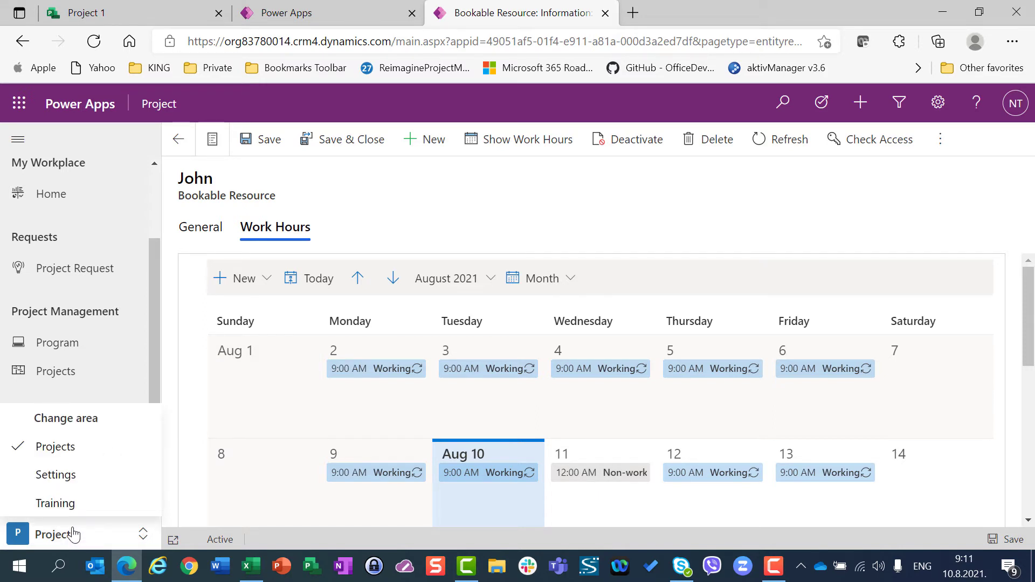
{"action": "left_click", "coordinate": [55, 475]}
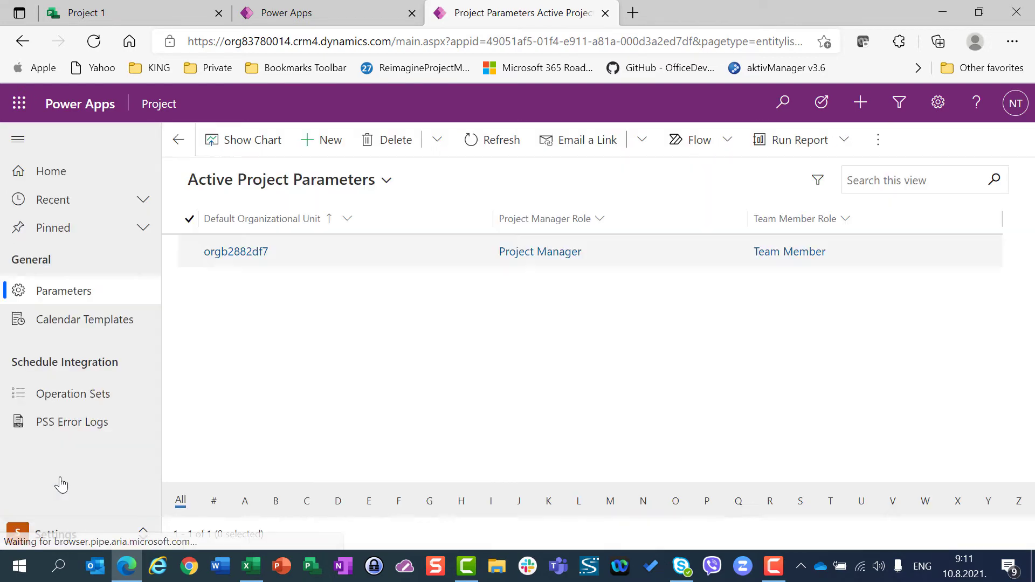
{"action": "left_click", "coordinate": [101, 324]}
{"action": "left_click", "coordinate": [251, 257]}
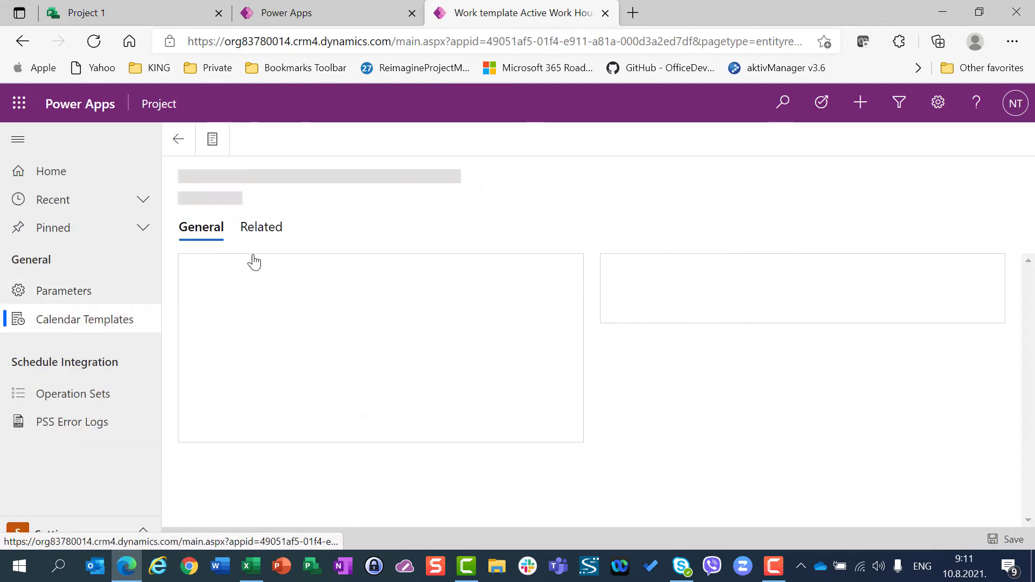
{"action": "left_click", "coordinate": [461, 357]}
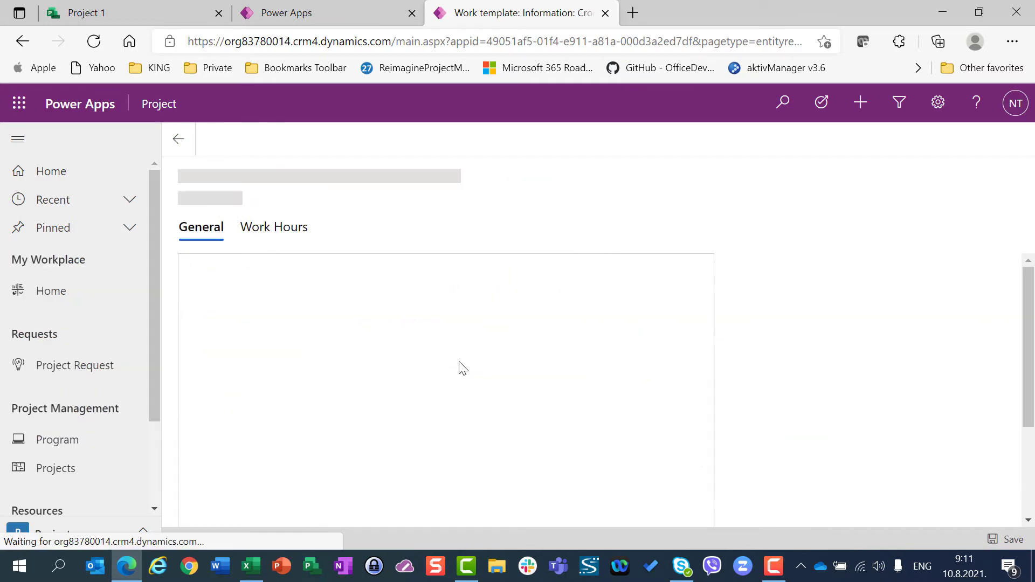
{"action": "left_click", "coordinate": [266, 238]}
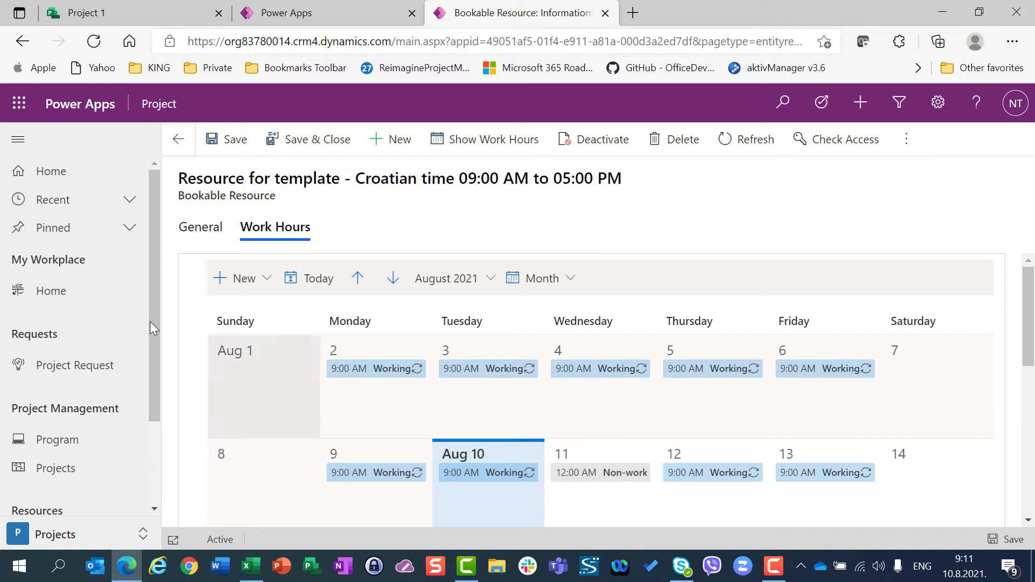
{"action": "left_click", "coordinate": [47, 534]}
{"action": "left_click", "coordinate": [57, 474]}
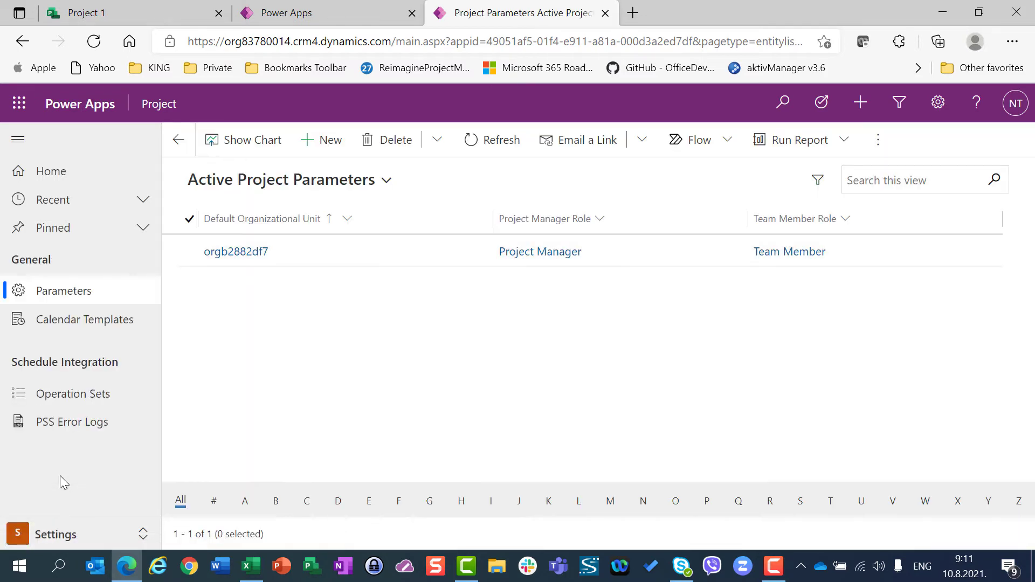
{"action": "left_click", "coordinate": [35, 535]}
{"action": "left_click", "coordinate": [54, 448]}
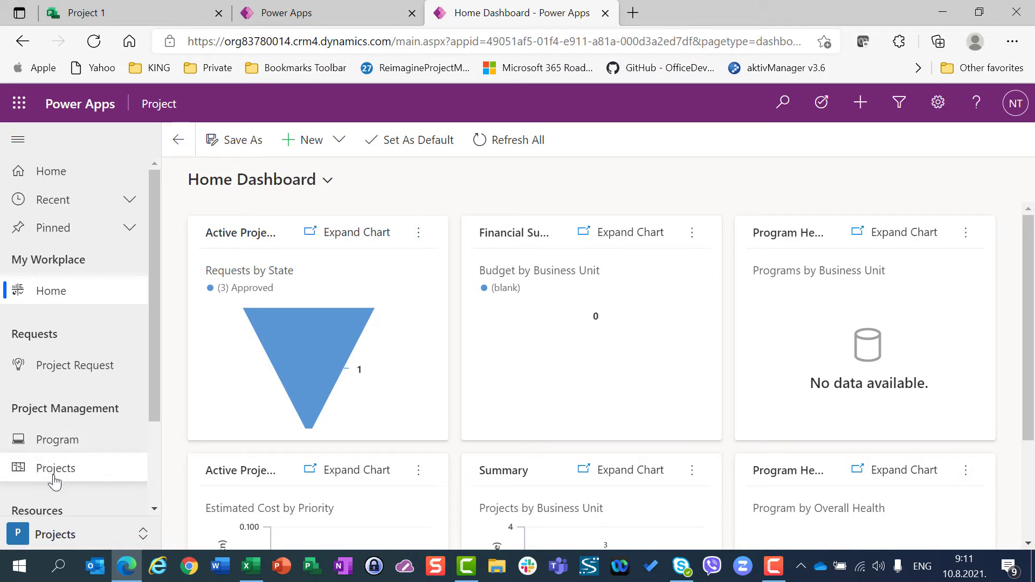
{"action": "left_click_drag", "start_coordinate": [157, 394], "coordinate": [151, 438]}
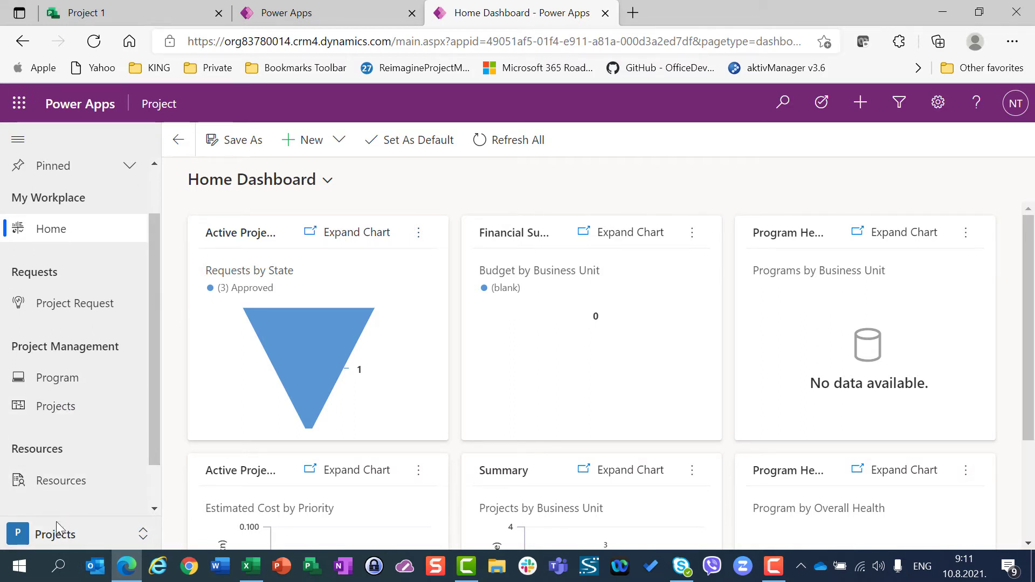
{"action": "left_click", "coordinate": [57, 535]}
{"action": "left_click", "coordinate": [57, 475]}
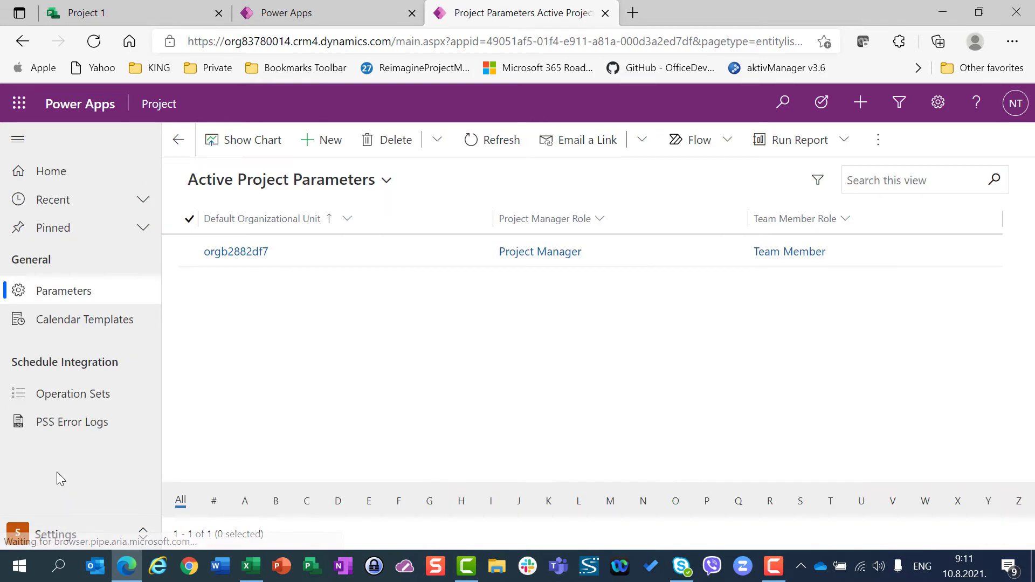
Step: Check the work hours of the resource behind "Croatian timezone template from 09 AM to 05 PM", then return to the template and save it
{"action": "left_click", "coordinate": [70, 325]}
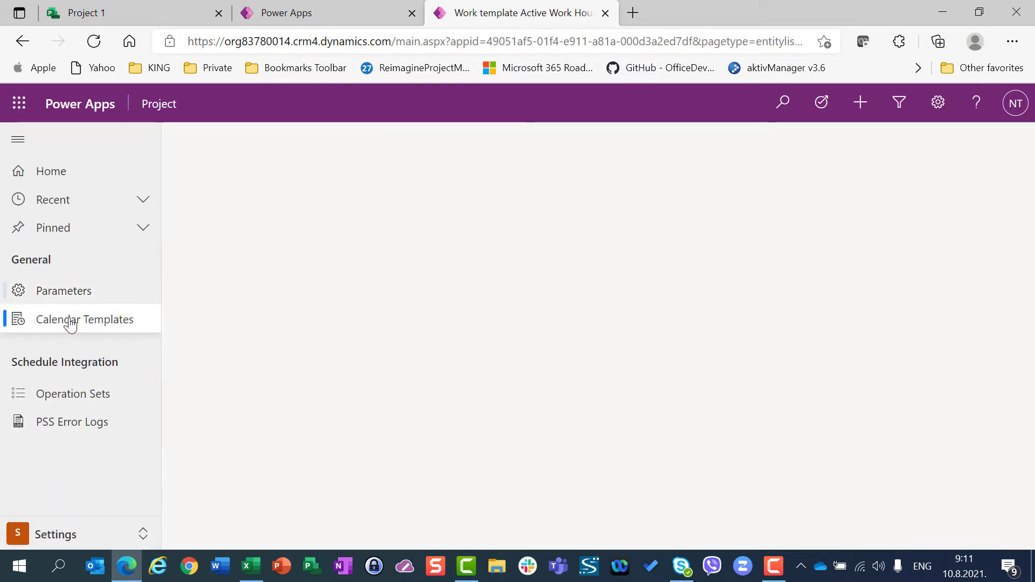
{"action": "left_click", "coordinate": [393, 258]}
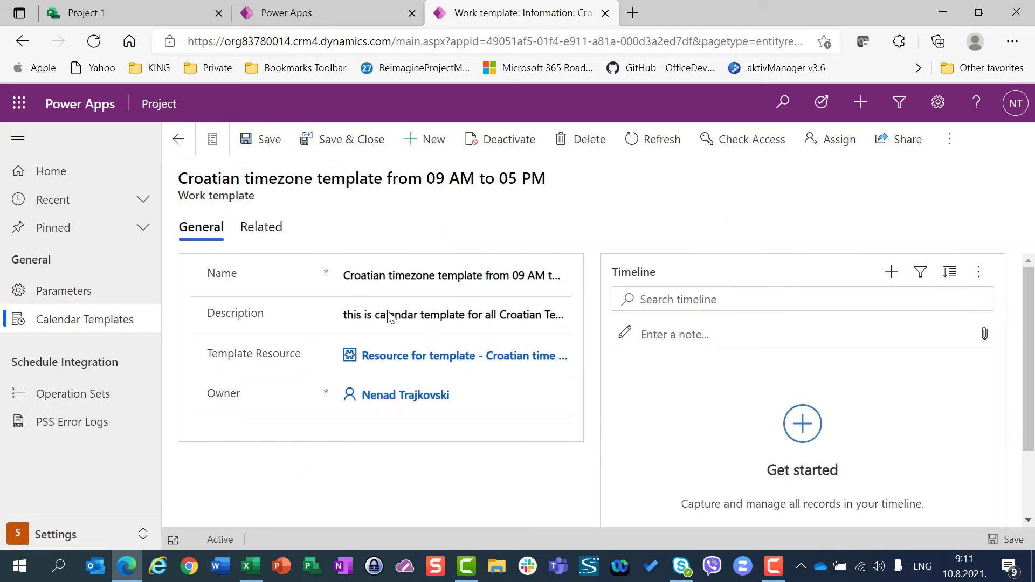
{"action": "left_click", "coordinate": [405, 357]}
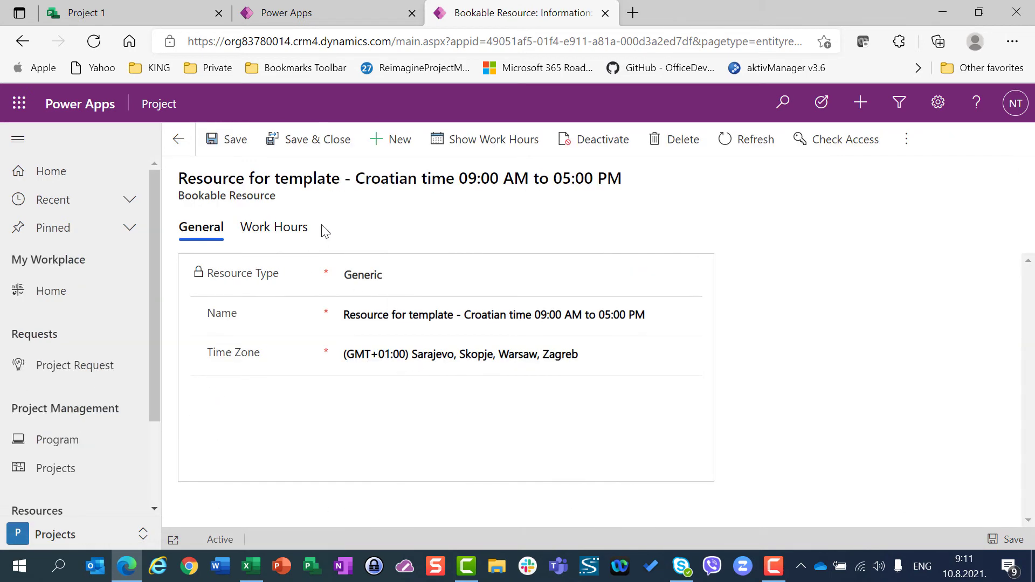
{"action": "left_click", "coordinate": [274, 227]}
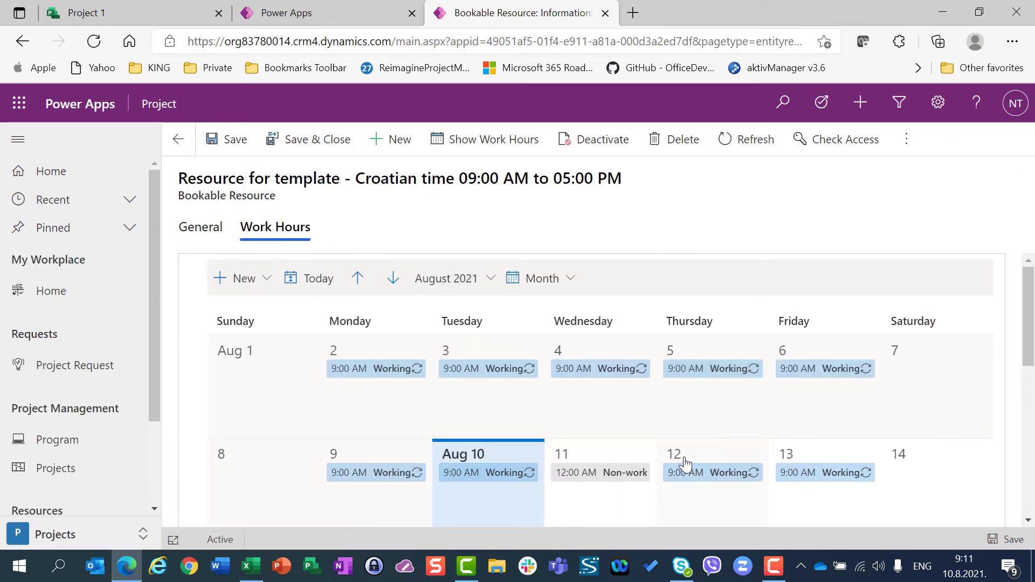
{"action": "left_click", "coordinate": [337, 144]}
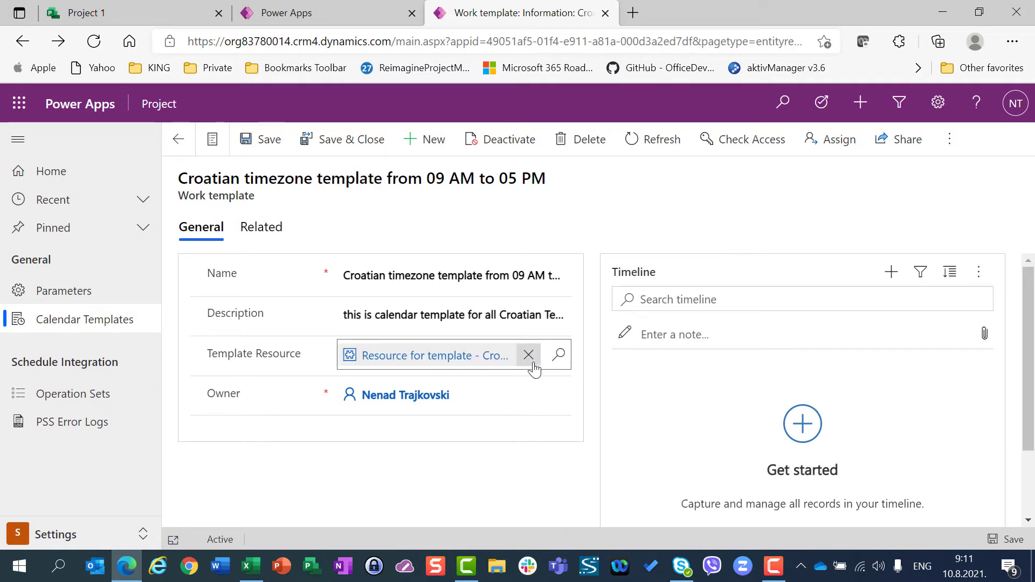
{"action": "left_click", "coordinate": [245, 131]}
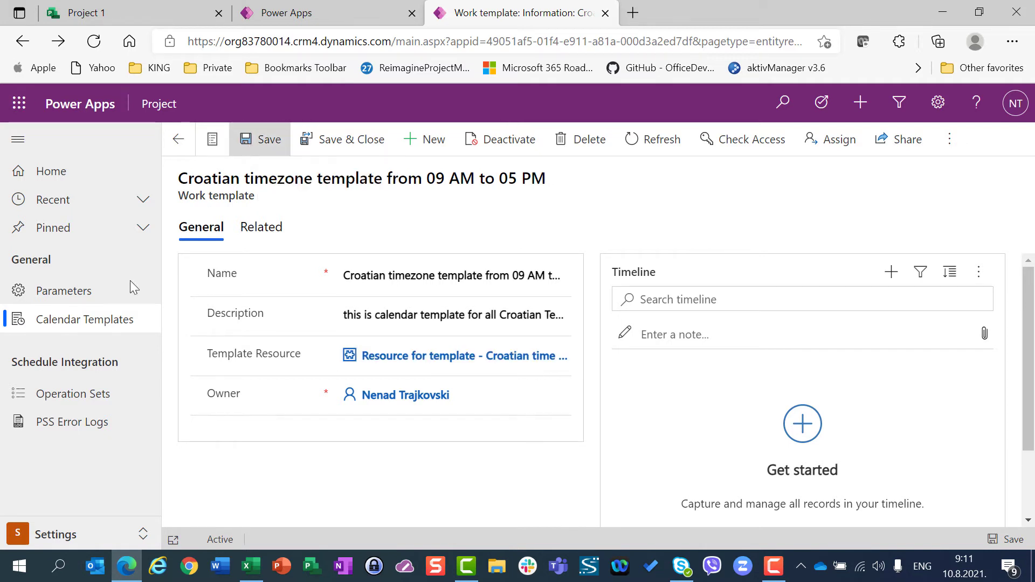
Step: Select the first two user resources in the Projects area and look up the work hours templates available for setting their calendar
{"action": "left_click", "coordinate": [52, 535]}
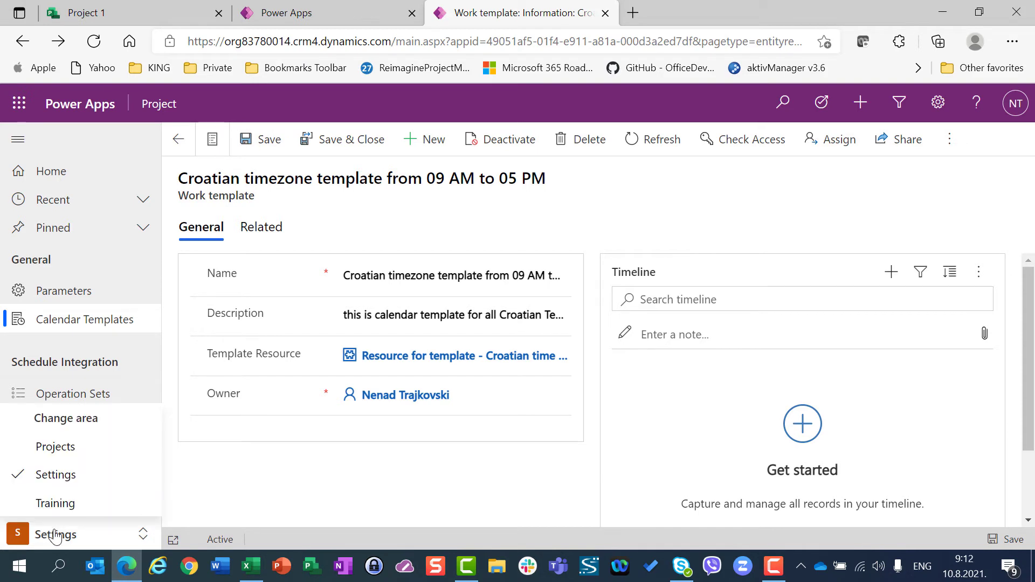
{"action": "left_click", "coordinate": [56, 448]}
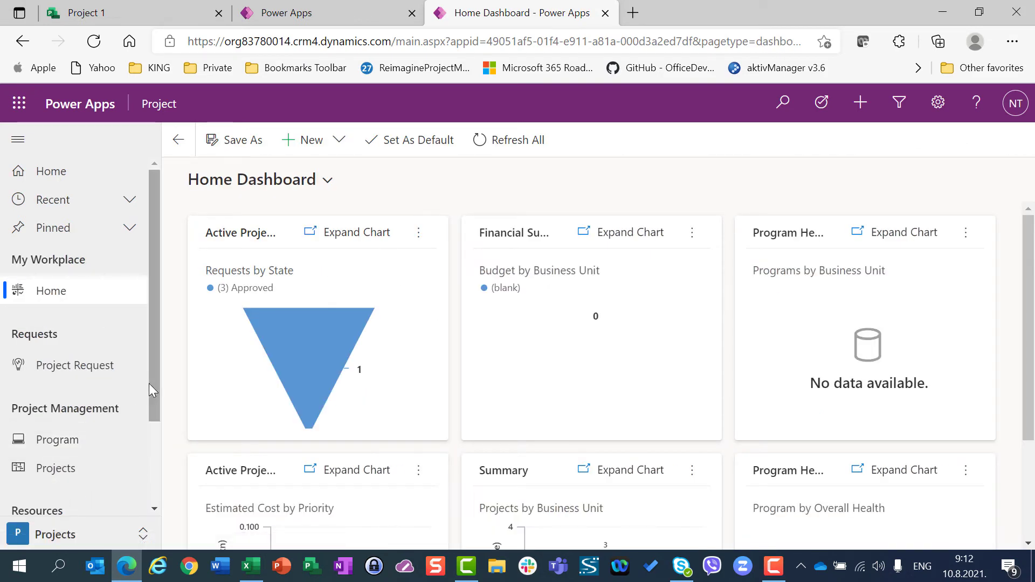
{"action": "scroll", "coordinate": [150, 383], "scroll_direction": "down", "scroll_amount": 2}
{"action": "left_click", "coordinate": [65, 452]}
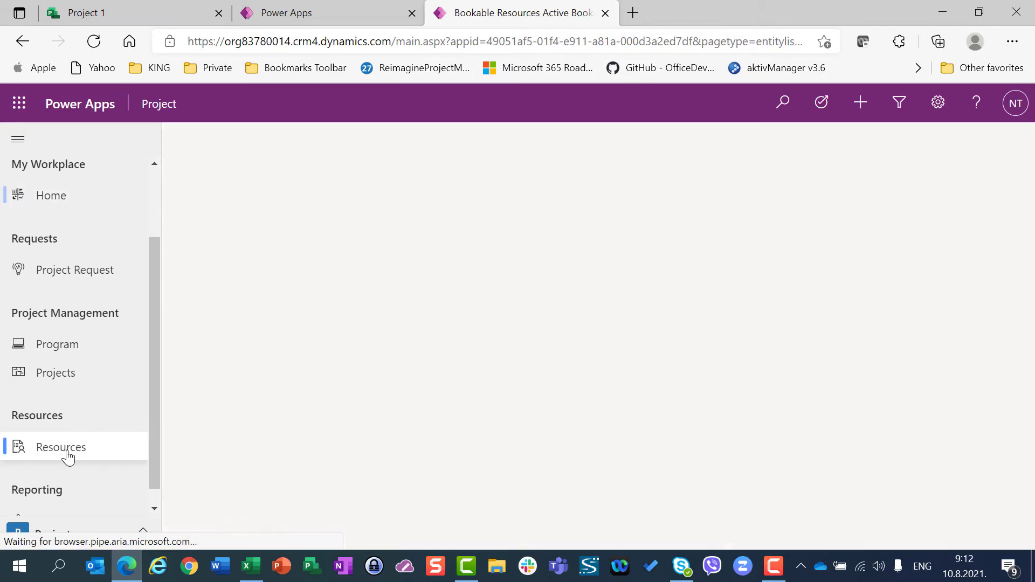
{"action": "left_click", "coordinate": [189, 253]}
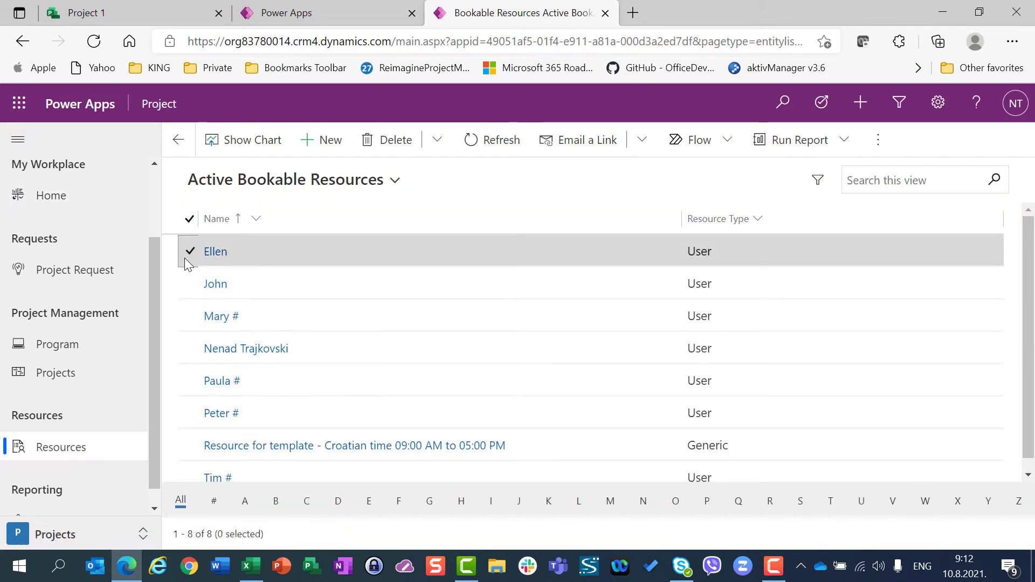
{"action": "left_click", "coordinate": [182, 291]}
{"action": "left_click", "coordinate": [599, 142]}
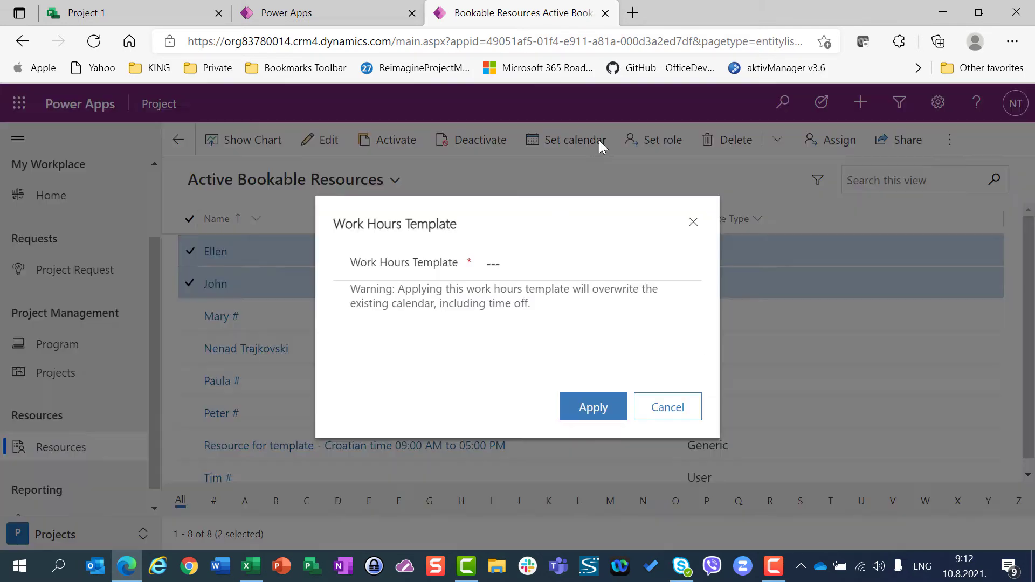
{"action": "left_click", "coordinate": [549, 264]}
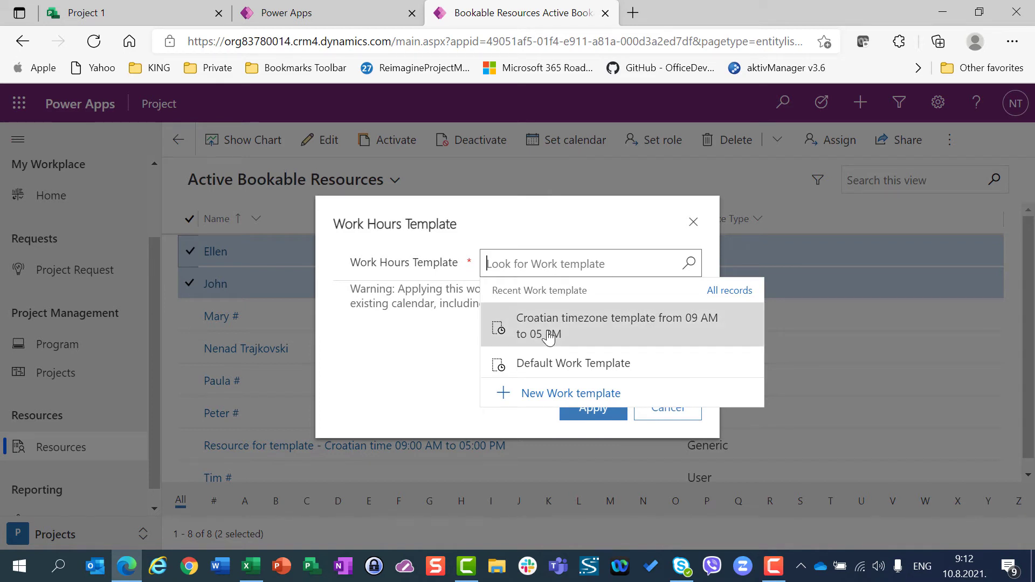
Step: Switch to Project 1 in Project for the web and add Task 2 with a duration of 5 days
{"action": "left_click", "coordinate": [159, 9]}
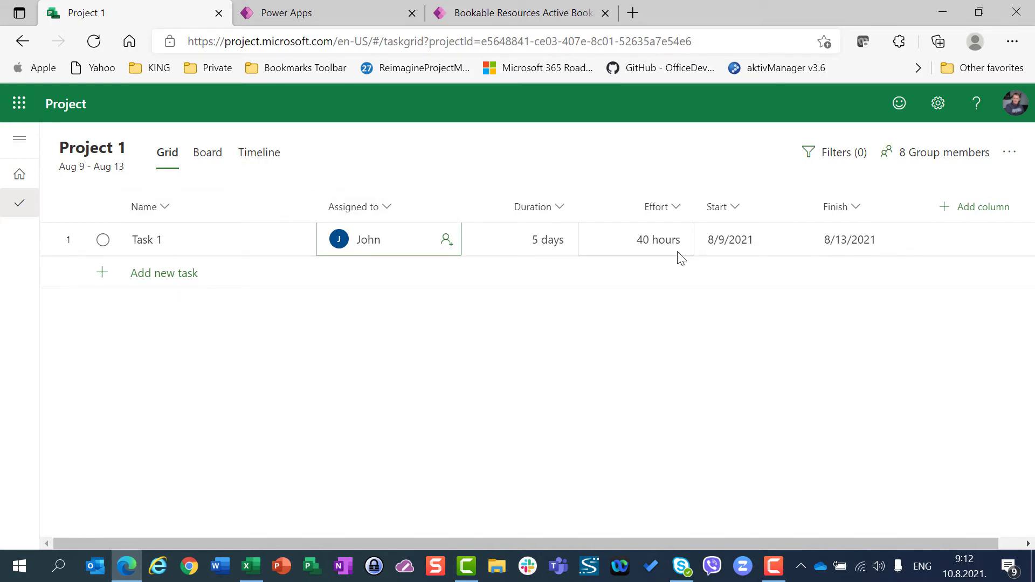
{"action": "left_click", "coordinate": [173, 272]}
{"action": "type", "text": "T"}
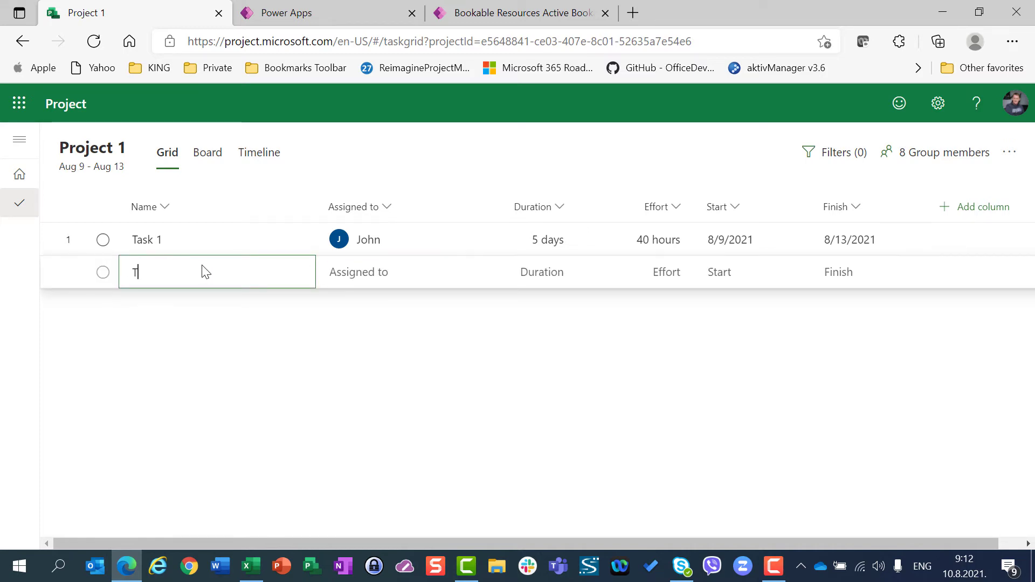
{"action": "type", "text": "ask 2"}
{"action": "key", "text": "Tab"}
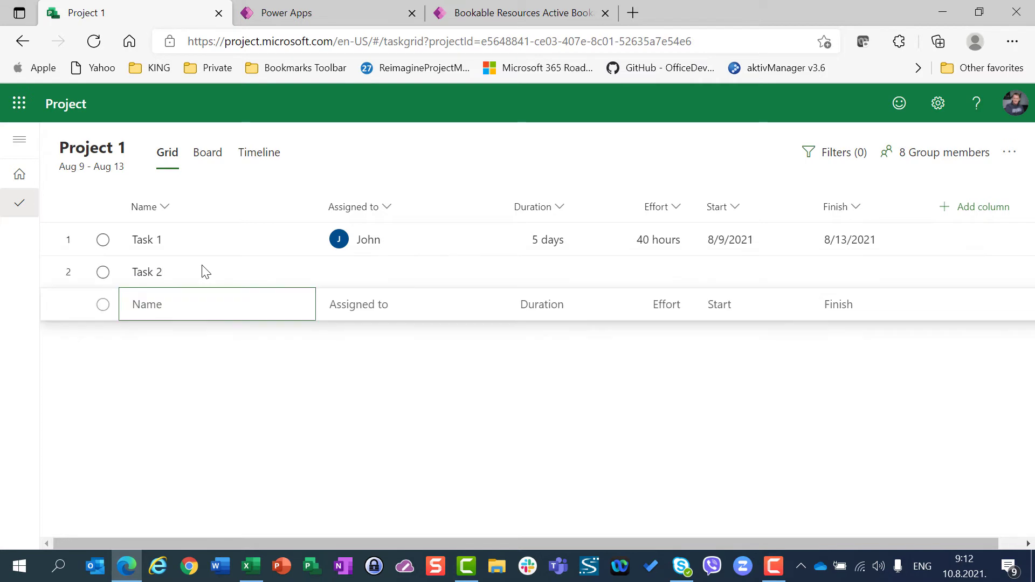
{"action": "type", "text": "Mar"}
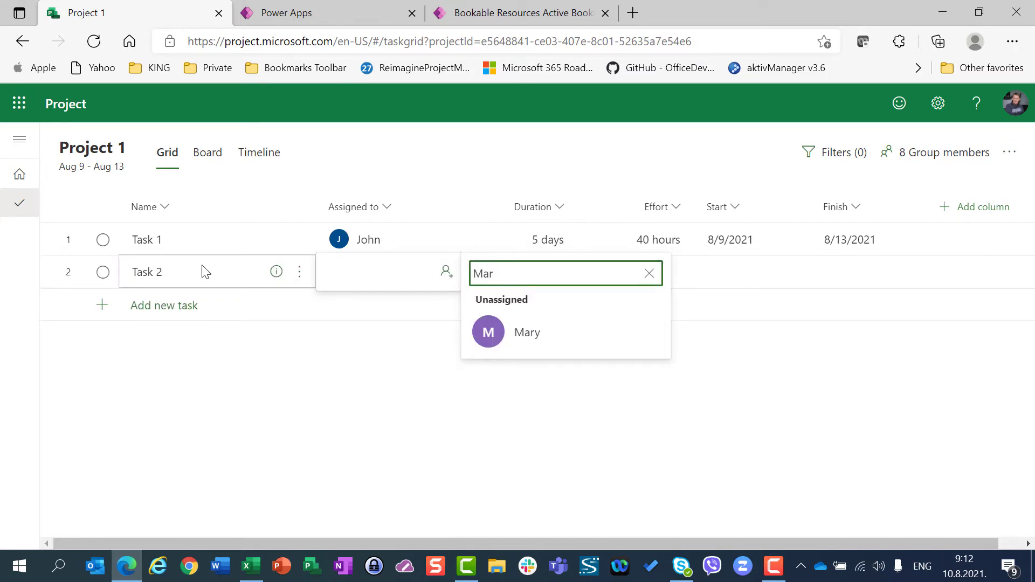
{"action": "key", "text": "Escape"}
{"action": "left_click", "coordinate": [562, 273]}
{"action": "type", "text": "5"}
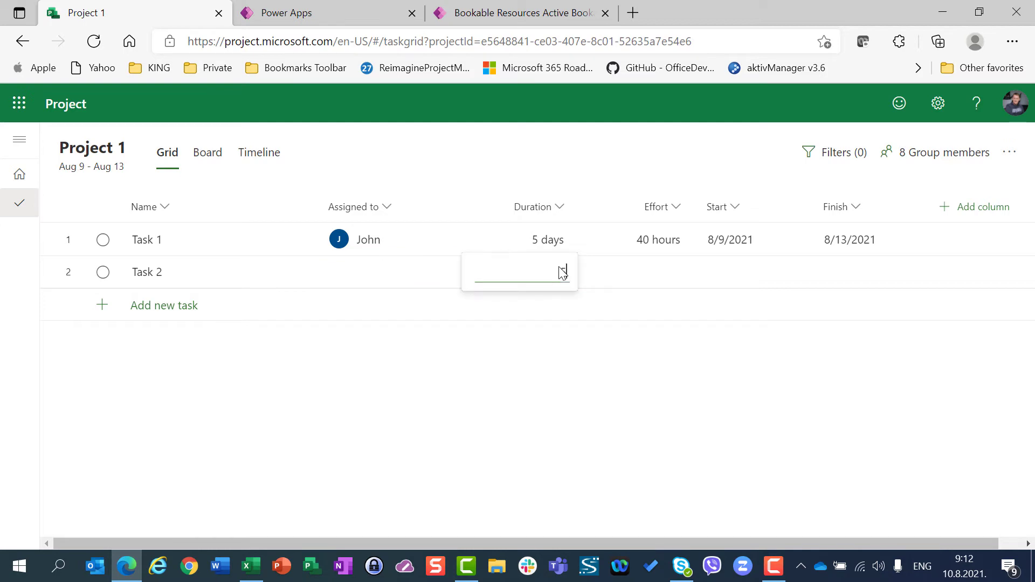
Step: Assign Task 2 to the group member who is third in the bookable resources list
{"action": "left_click", "coordinate": [361, 278]}
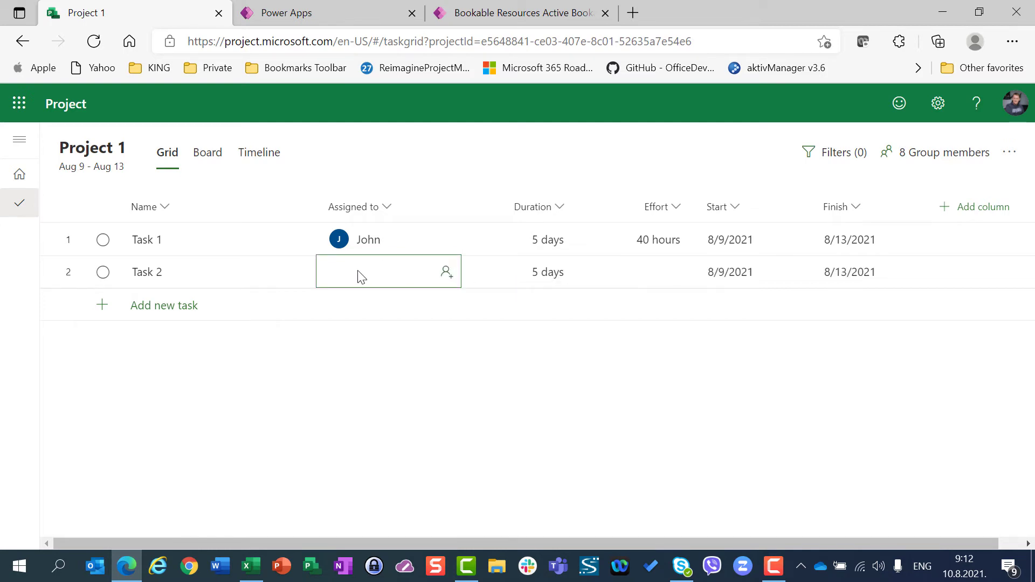
{"action": "type", "text": "Mary"}
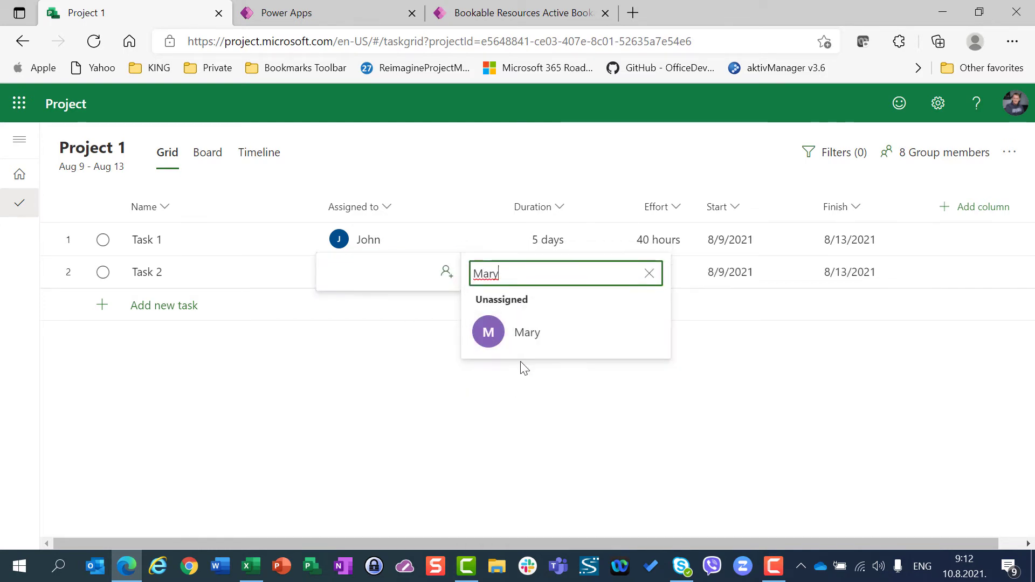
{"action": "left_click", "coordinate": [548, 343]}
{"action": "left_click", "coordinate": [809, 413]}
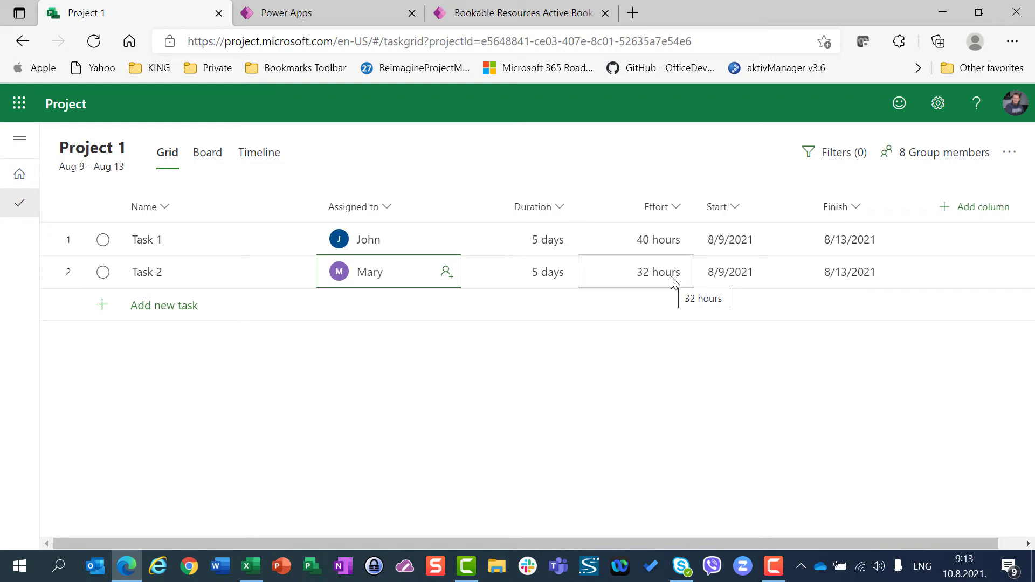
Step: Return to Power Apps and open the work hours of the template resource used by "Croatian timezone template from 09 AM to 05 PM"
{"action": "key", "text": "ctrl+shift+Tab"}
{"action": "left_click", "coordinate": [54, 536]}
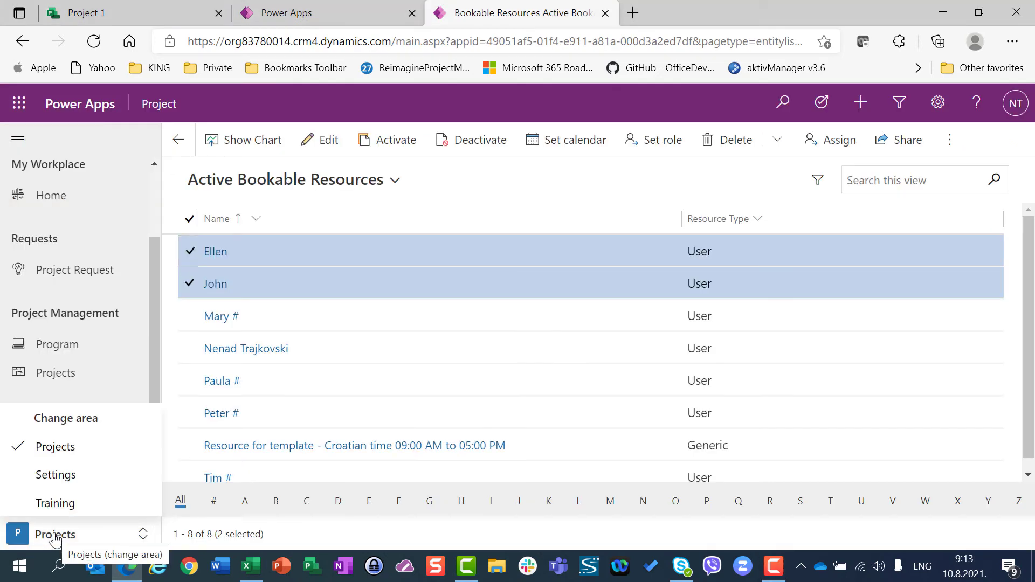
{"action": "left_click", "coordinate": [63, 471]}
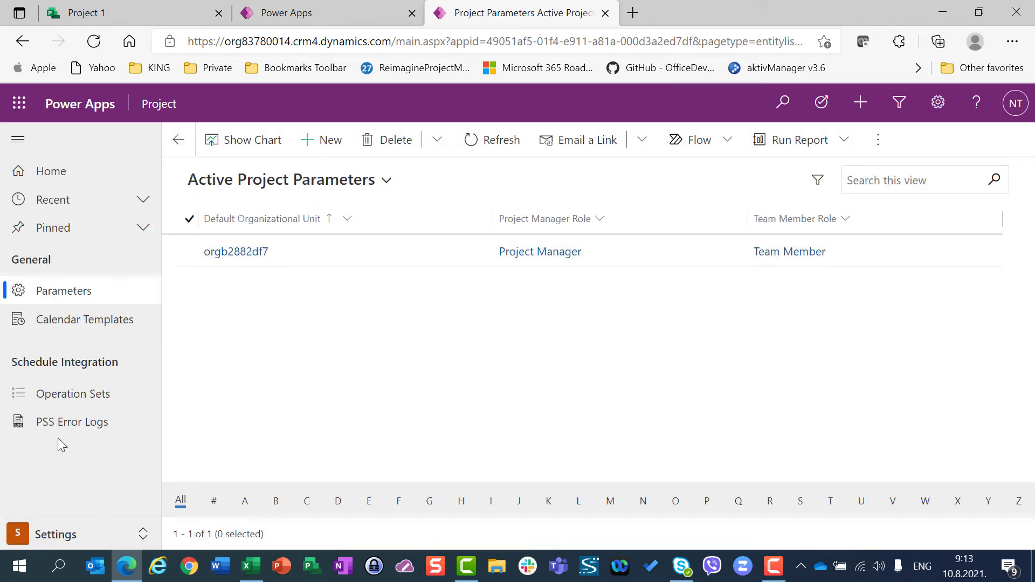
{"action": "left_click", "coordinate": [63, 320]}
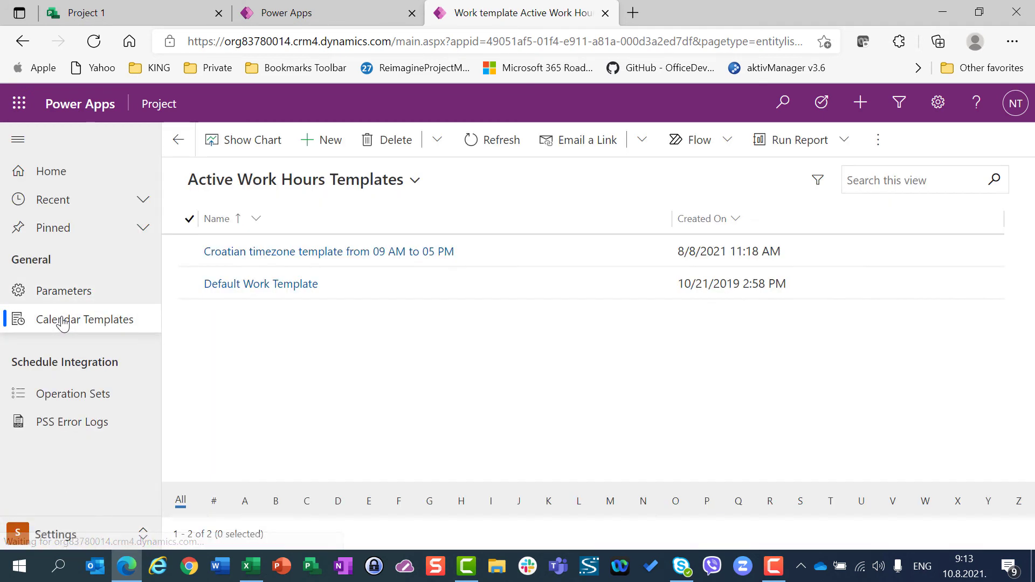
{"action": "left_click", "coordinate": [320, 253]}
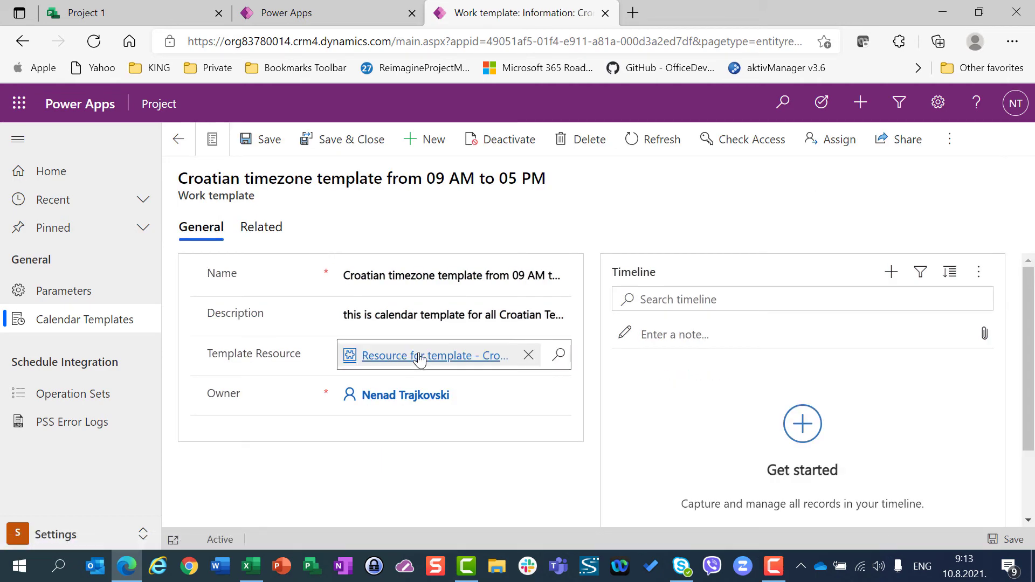
{"action": "left_click", "coordinate": [420, 357]}
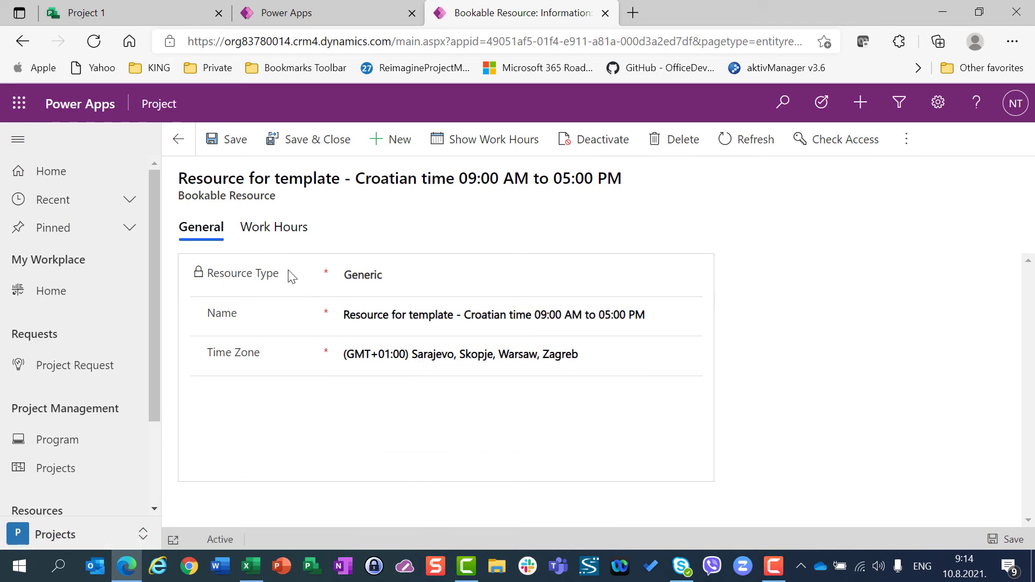
{"action": "left_click", "coordinate": [272, 229]}
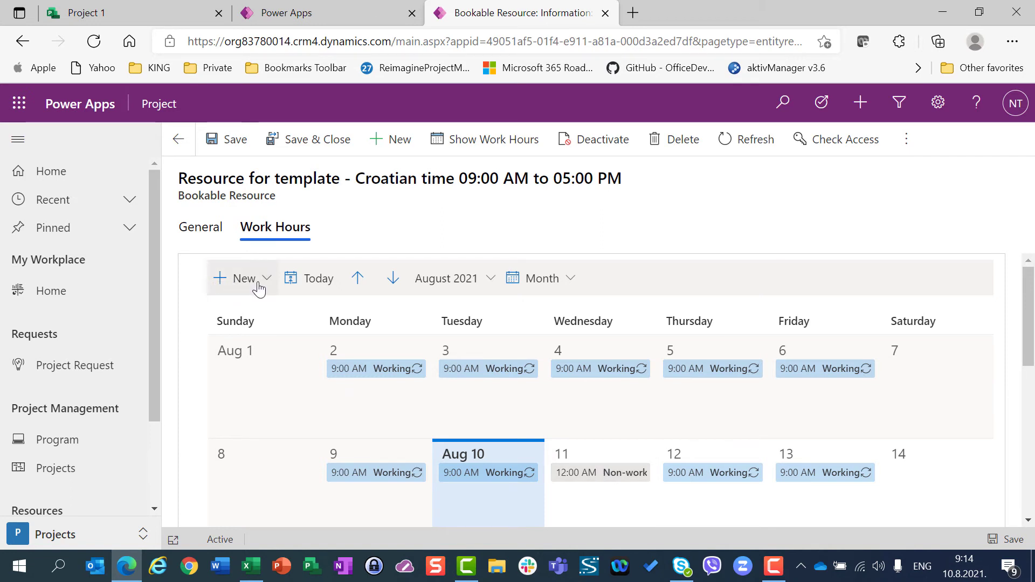
Step: Delete the non-working event on Wednesday, August 11, 2021 from the template resource's calendar, and save and close the resource
{"action": "left_click", "coordinate": [587, 482]}
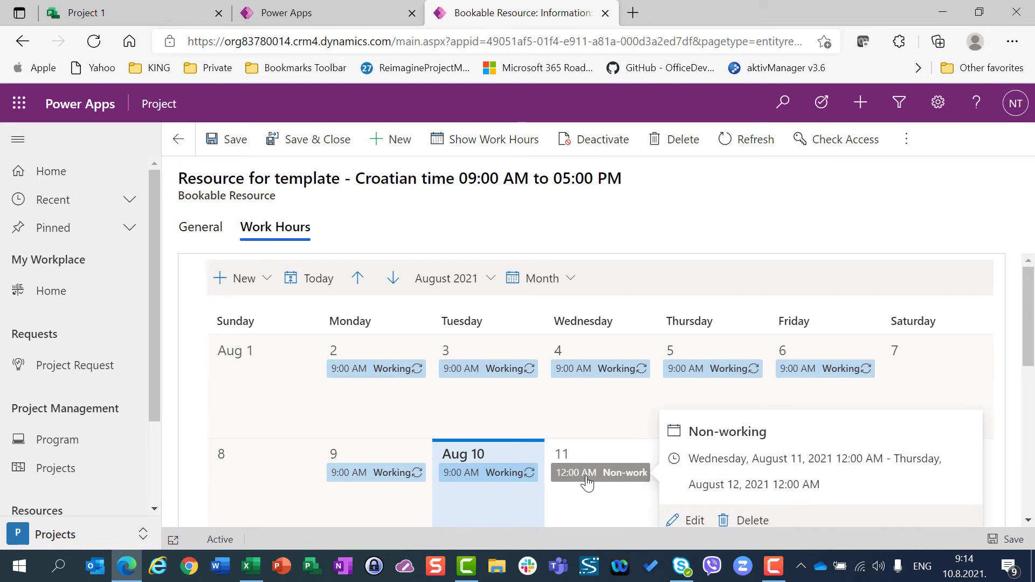
{"action": "left_click", "coordinate": [730, 523]}
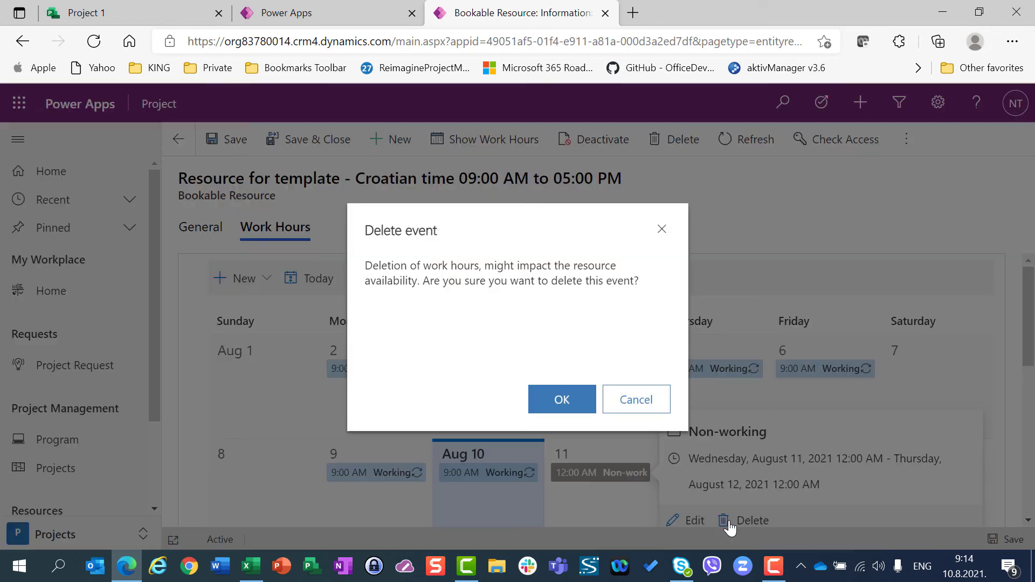
{"action": "left_click", "coordinate": [556, 400]}
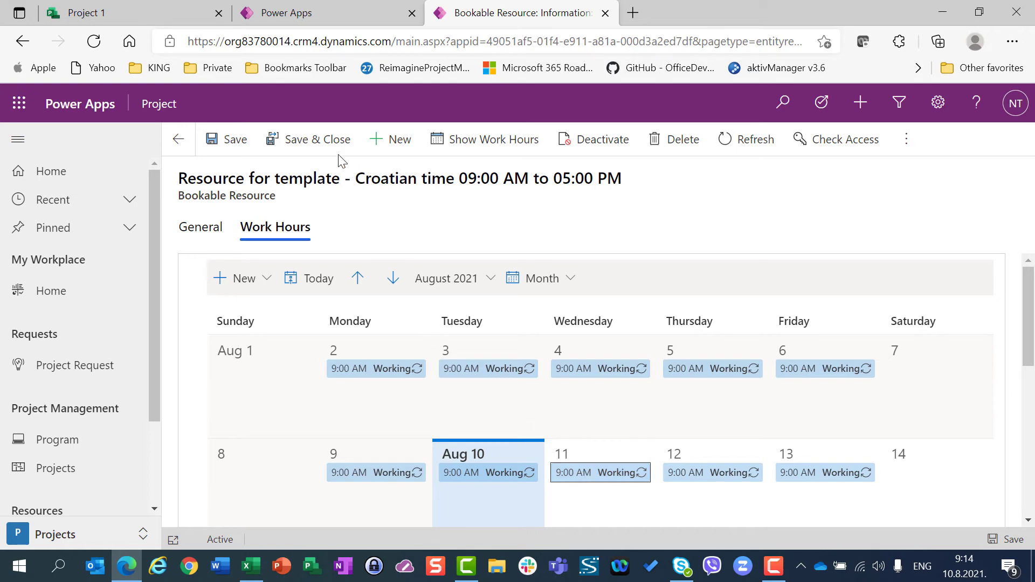
{"action": "left_click", "coordinate": [322, 141]}
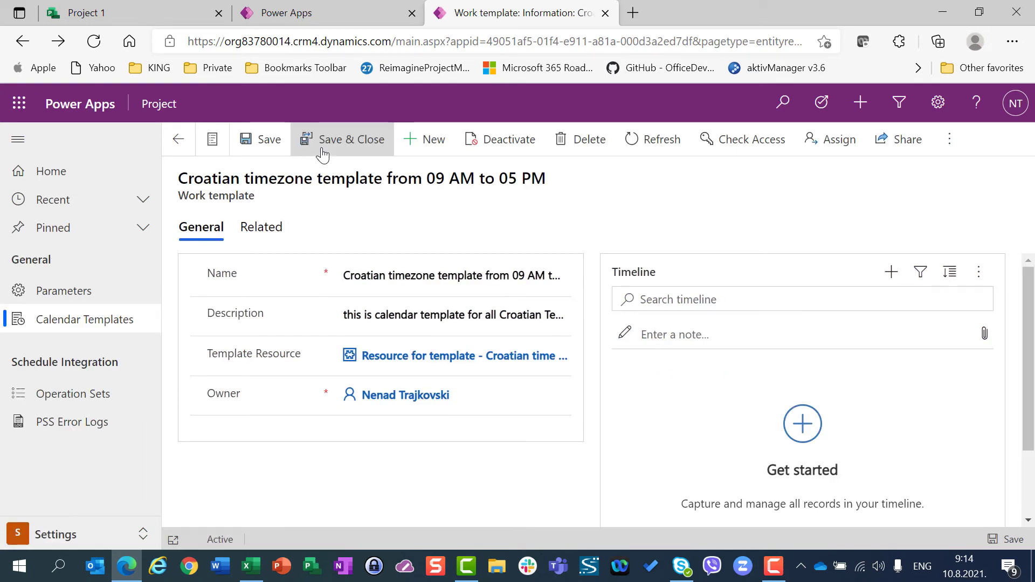
Step: Clear the work template's template resource, save, and reassign "Resource for template - Croatian time 09:00 AM to 05:00 PM"
{"action": "mouse_move", "coordinate": [532, 361]}
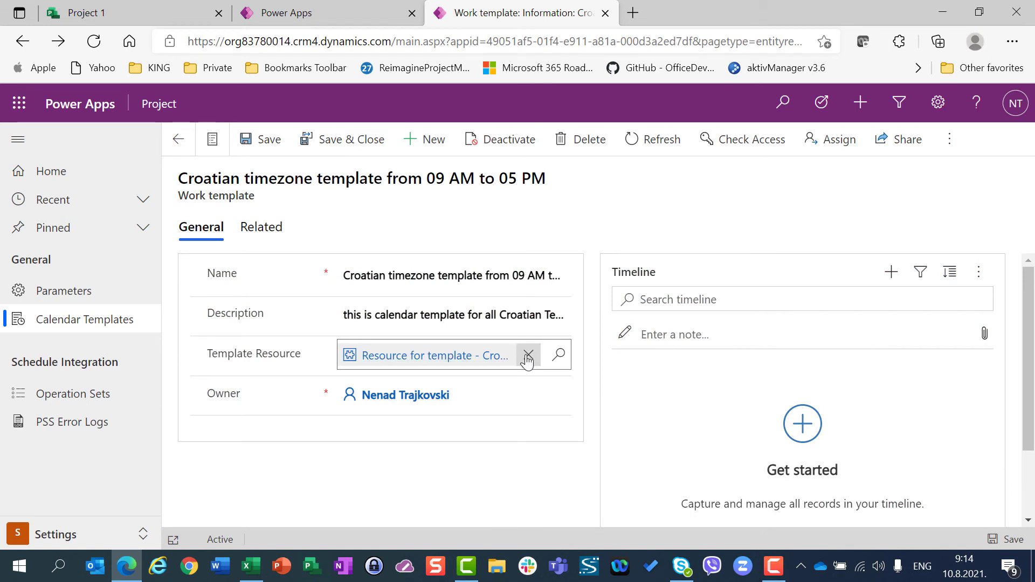
{"action": "left_click", "coordinate": [528, 358]}
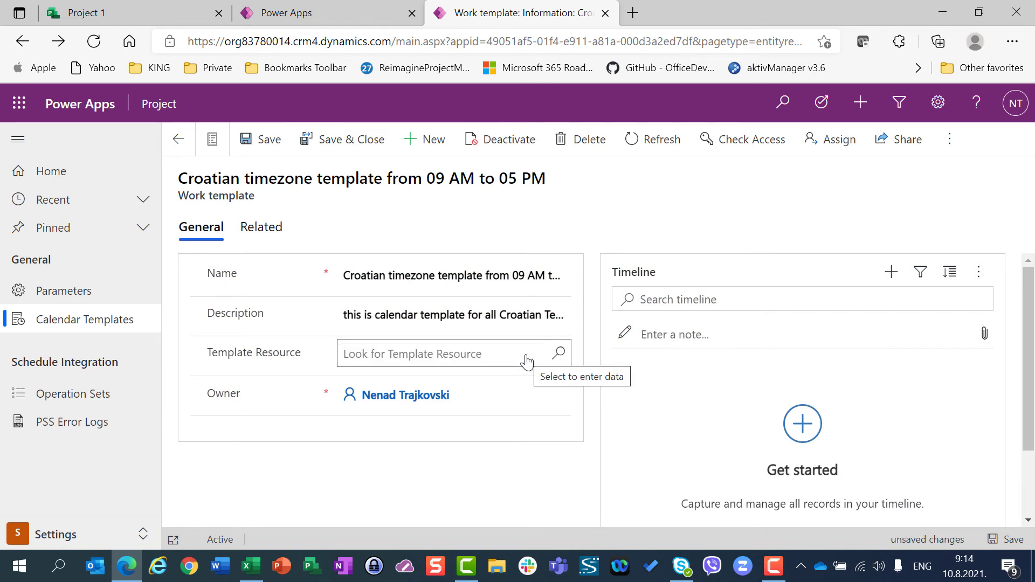
{"action": "left_click", "coordinate": [275, 151]}
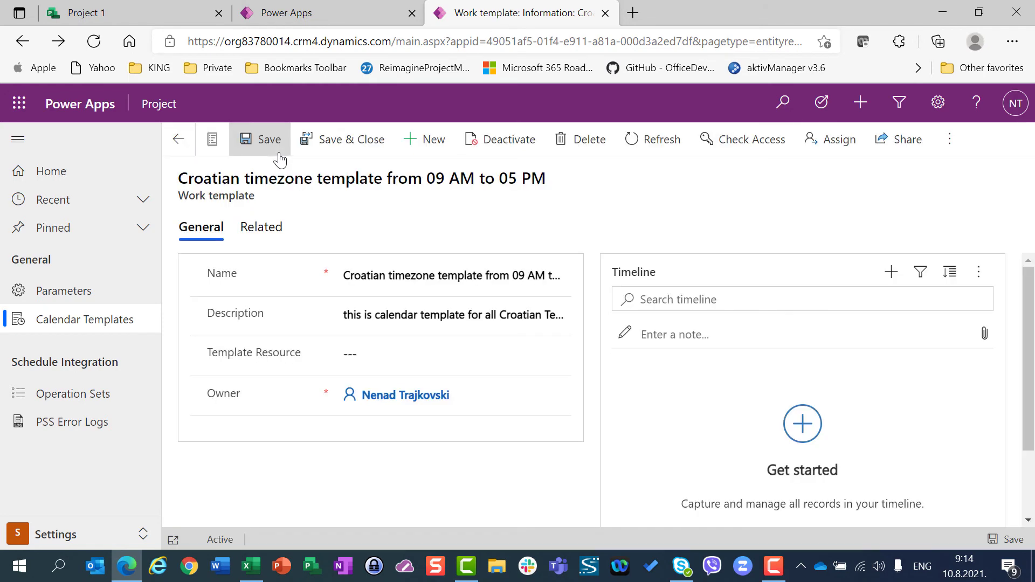
{"action": "left_click", "coordinate": [557, 356]}
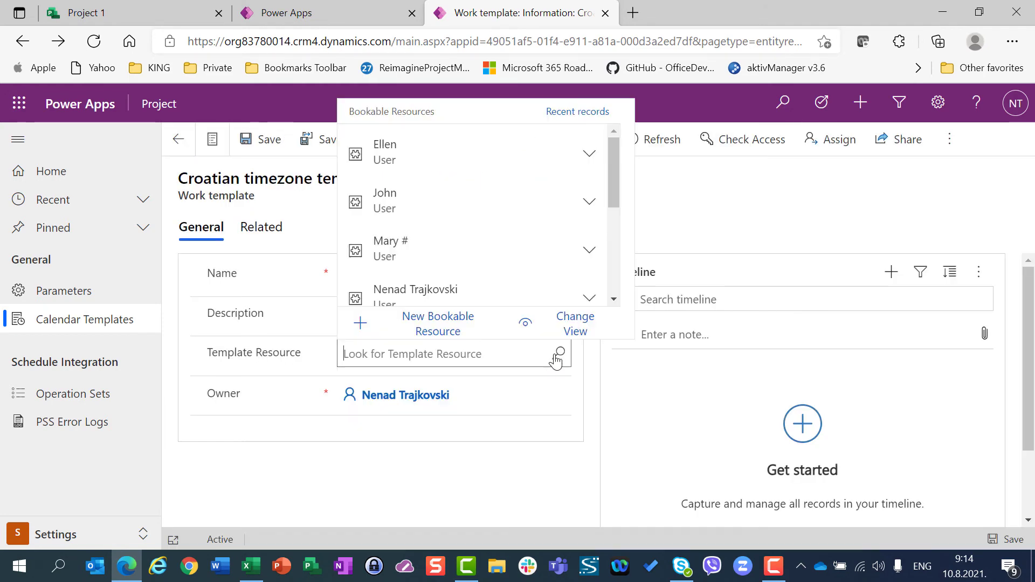
{"action": "left_click_drag", "start_coordinate": [616, 186], "coordinate": [598, 290]}
{"action": "left_click", "coordinate": [477, 231]}
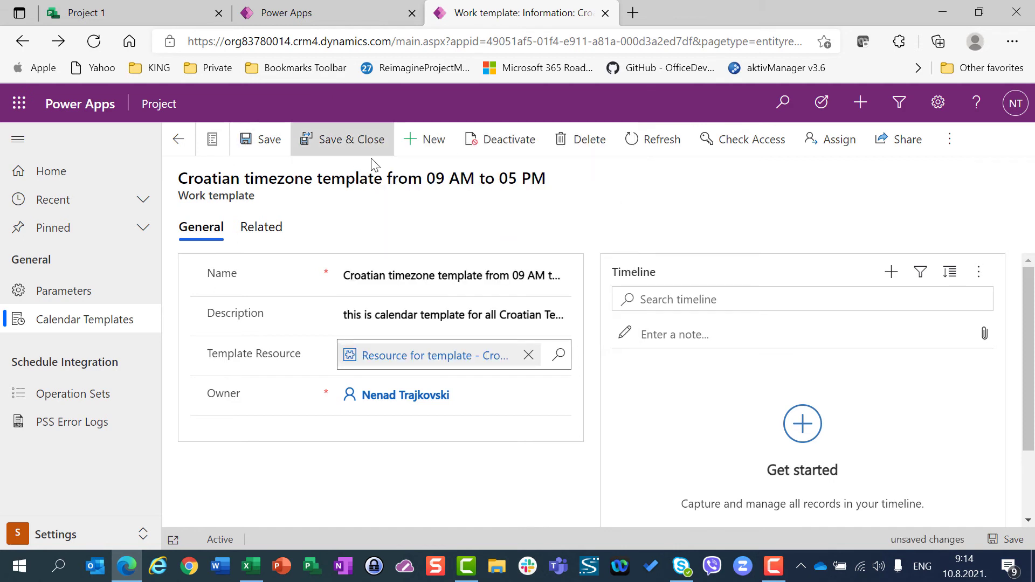
Step: Save and close the work template, and open the active bookable resources list in the Projects area
{"action": "left_click", "coordinate": [339, 155]}
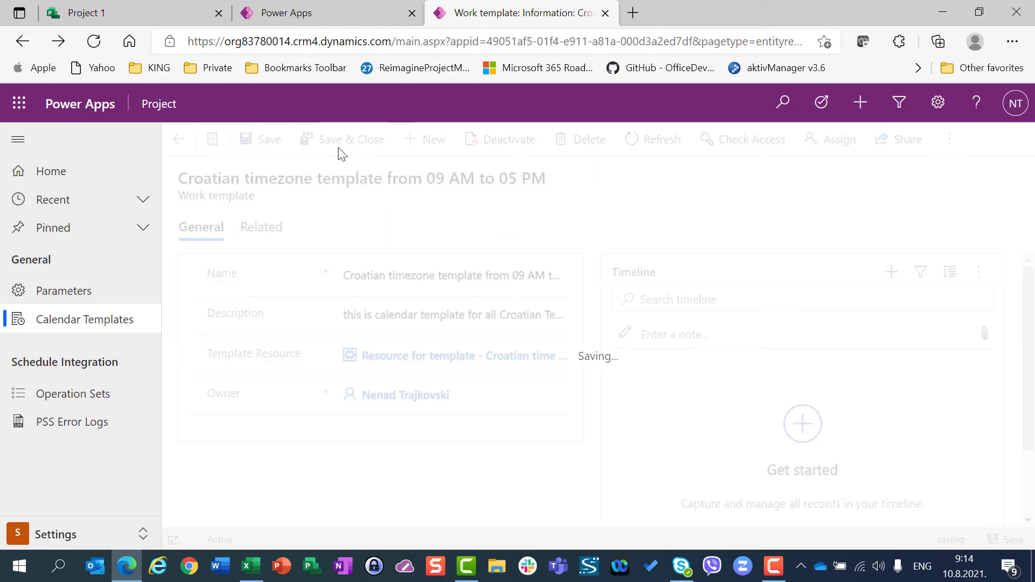
{"action": "left_click", "coordinate": [42, 536]}
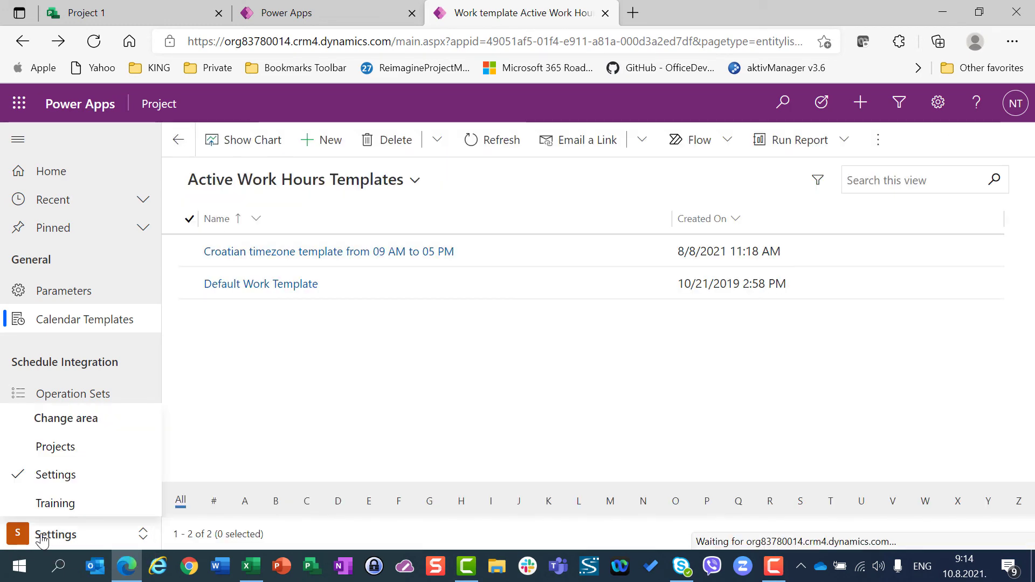
{"action": "left_click", "coordinate": [71, 452]}
{"action": "left_click_drag", "start_coordinate": [152, 345], "coordinate": [148, 428]}
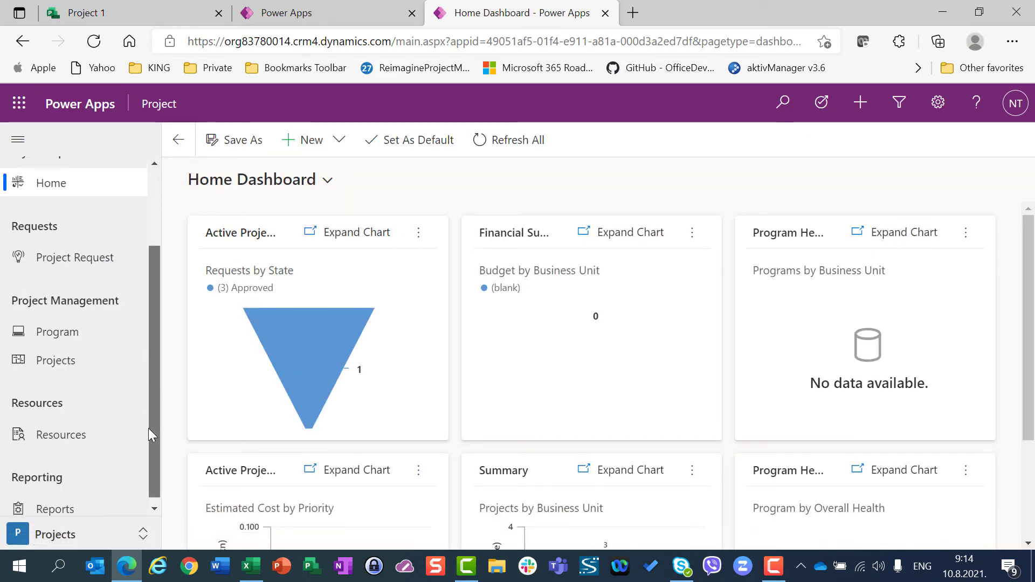
{"action": "left_click", "coordinate": [76, 428]}
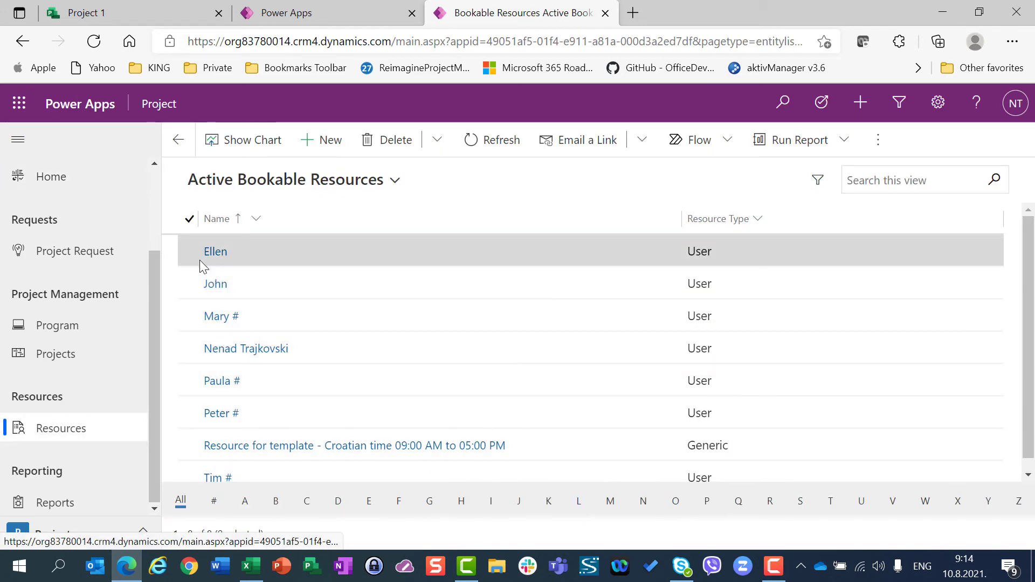
{"action": "double_click", "coordinate": [199, 260]}
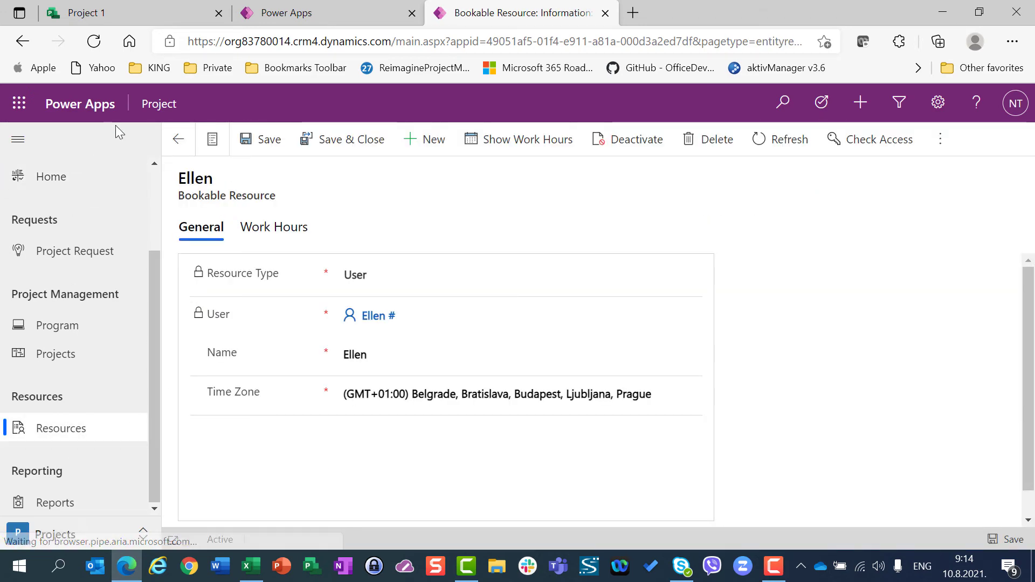
{"action": "left_click", "coordinate": [178, 139]}
Step: Apply the calendar "Croatian timezone template from 09 AM to 05 PM" to the first, second, third, fifth and eighth bookable resources
{"action": "left_click", "coordinate": [188, 259]}
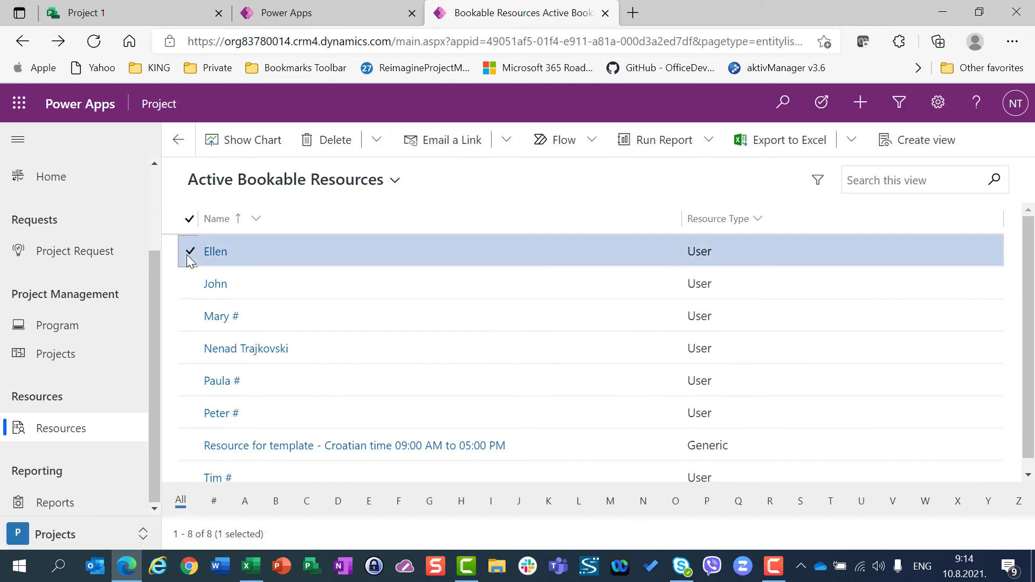
{"action": "left_click", "coordinate": [184, 287]}
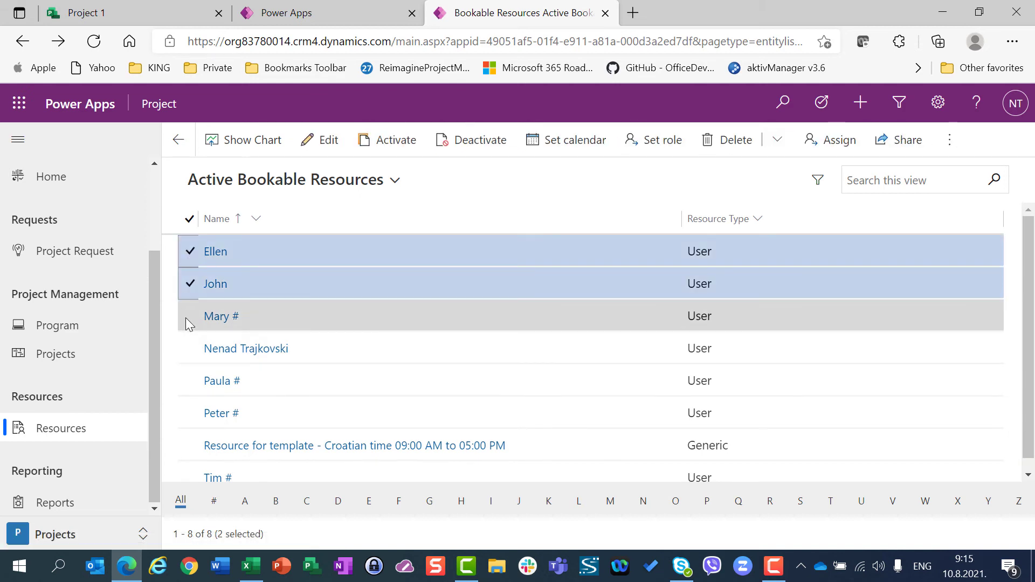
{"action": "left_click", "coordinate": [188, 321]}
{"action": "left_click", "coordinate": [188, 380]}
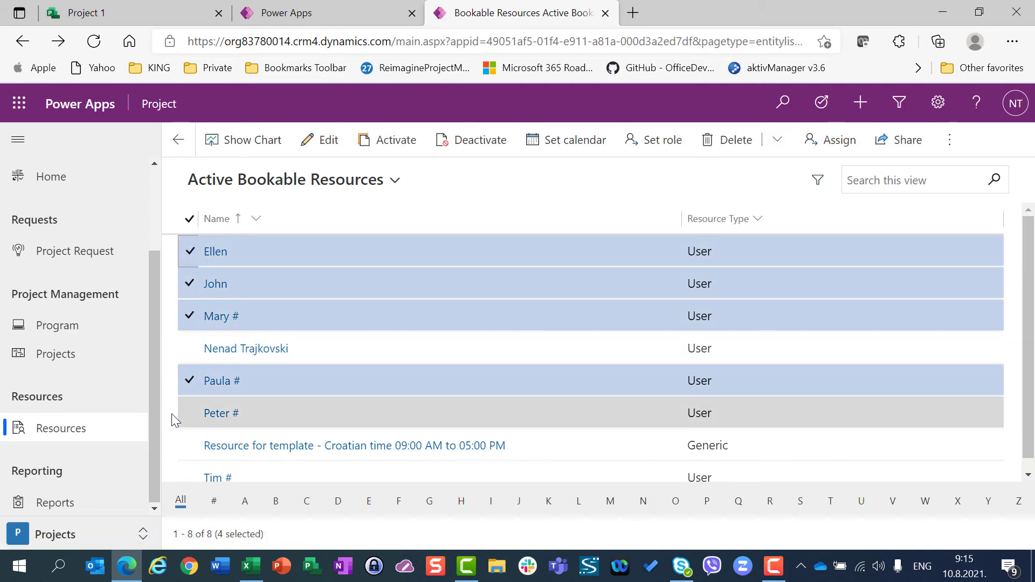
{"action": "left_click", "coordinate": [187, 475]}
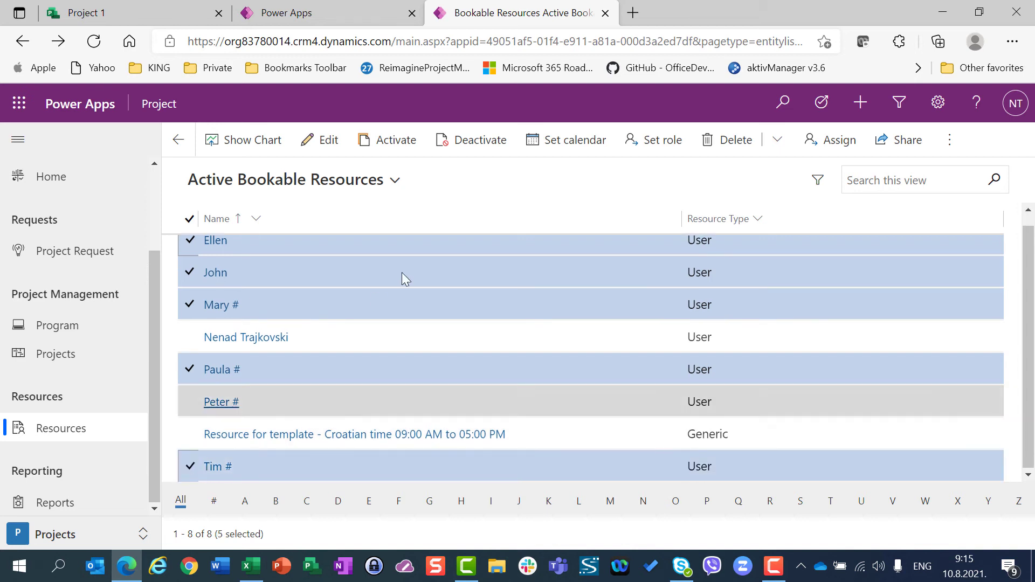
{"action": "left_click", "coordinate": [544, 145]}
{"action": "left_click", "coordinate": [535, 273]}
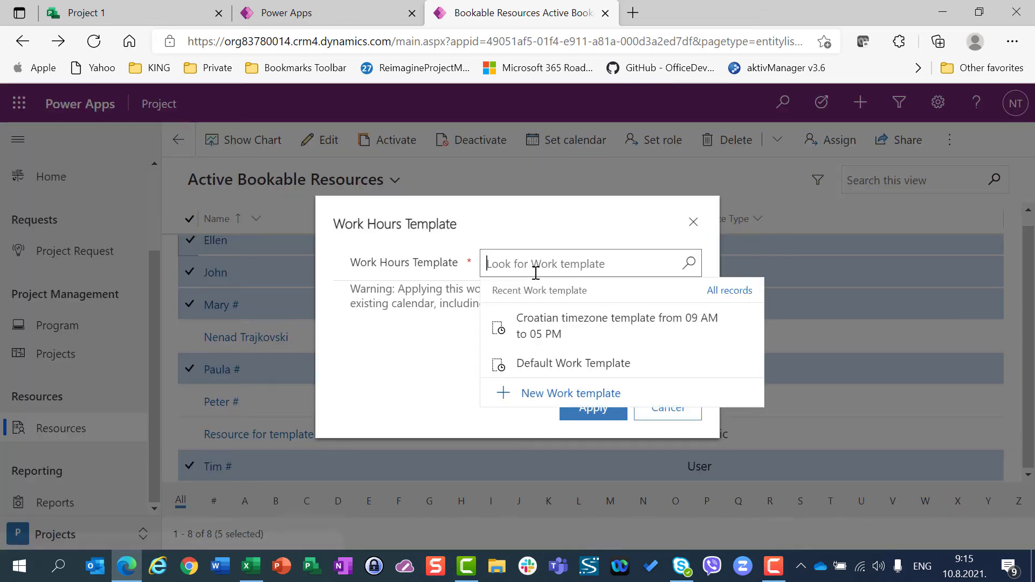
{"action": "left_click", "coordinate": [522, 341]}
{"action": "left_click", "coordinate": [567, 411]}
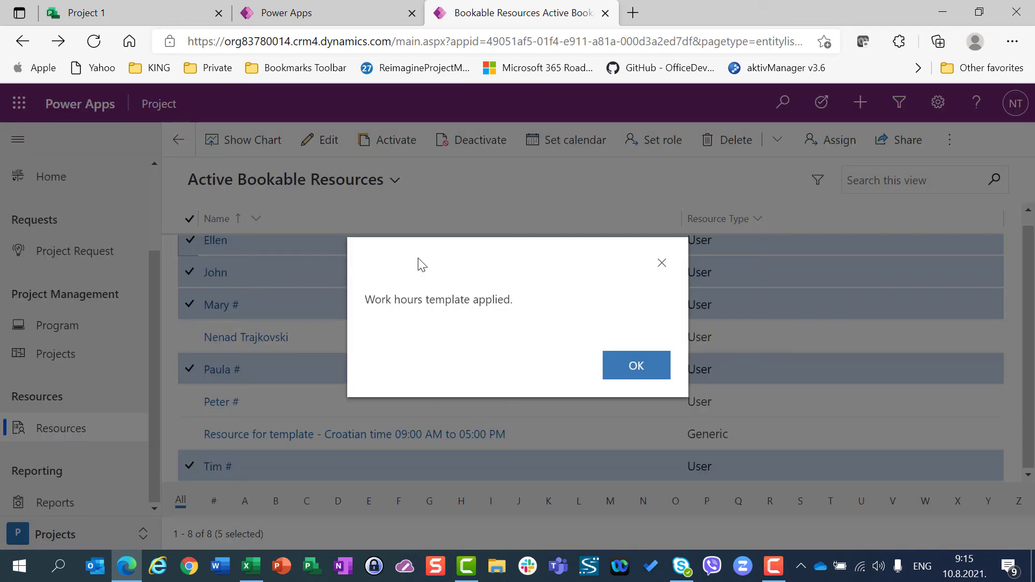
{"action": "left_click", "coordinate": [626, 368]}
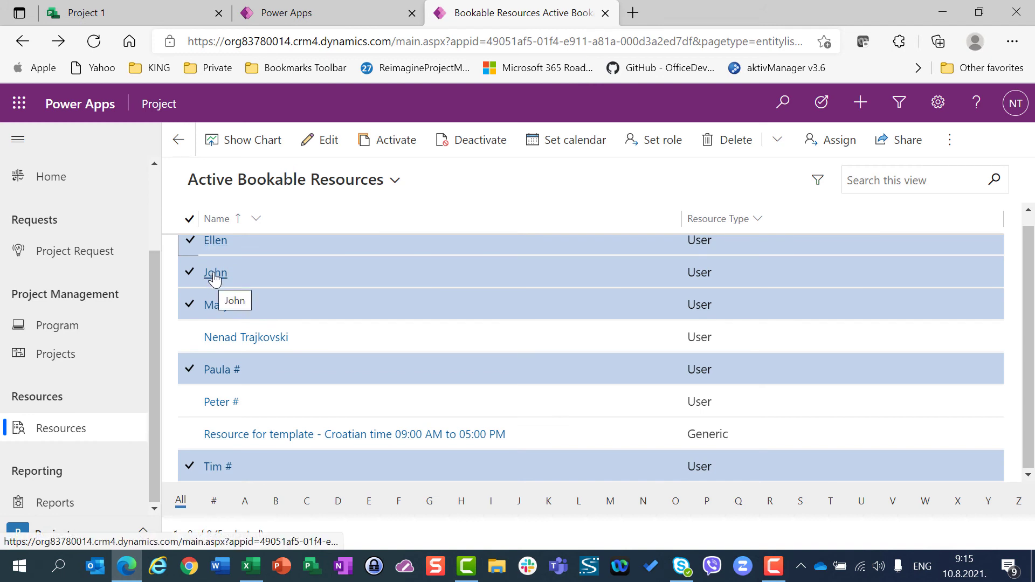
Step: Open the second bookable resource and check its work hours calendar for August 2021
{"action": "left_click", "coordinate": [212, 273]}
{"action": "left_click", "coordinate": [279, 244]}
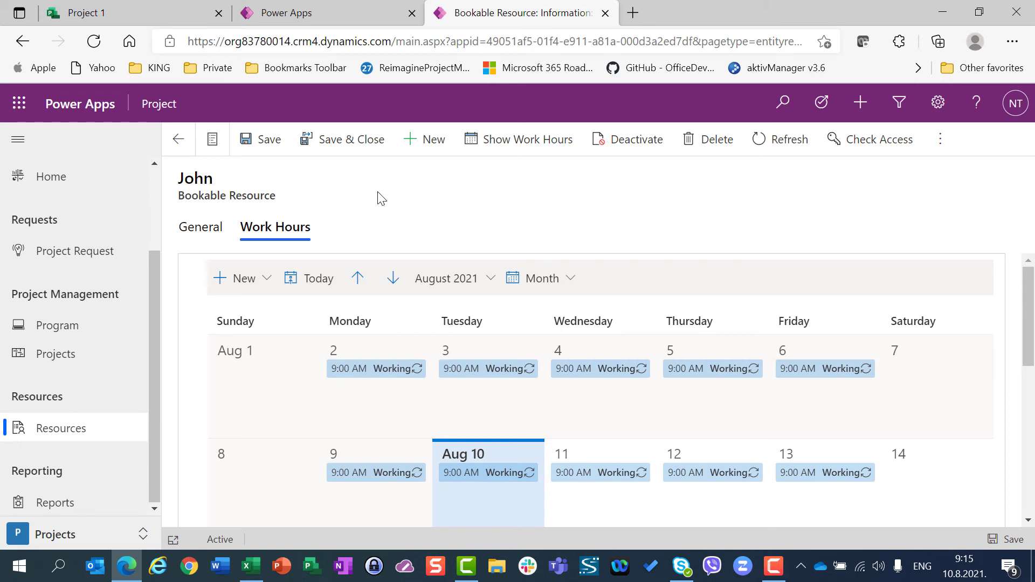
Step: View the work hours of the template resource linked to "Croatian timezone template from 09 AM to 05 PM", and save and close it
{"action": "left_click", "coordinate": [33, 534]}
{"action": "left_click", "coordinate": [61, 477]}
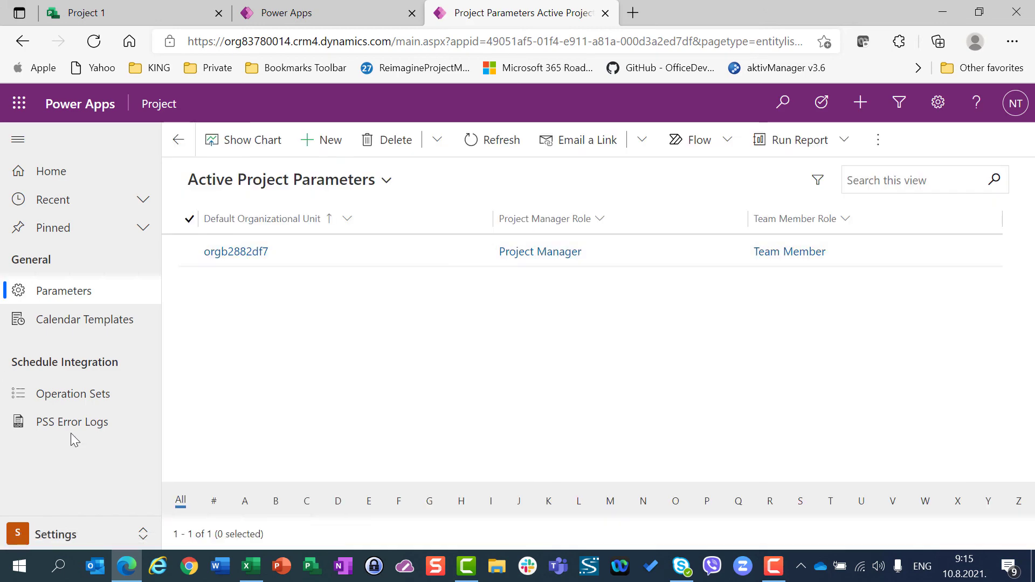
{"action": "left_click", "coordinate": [69, 319]}
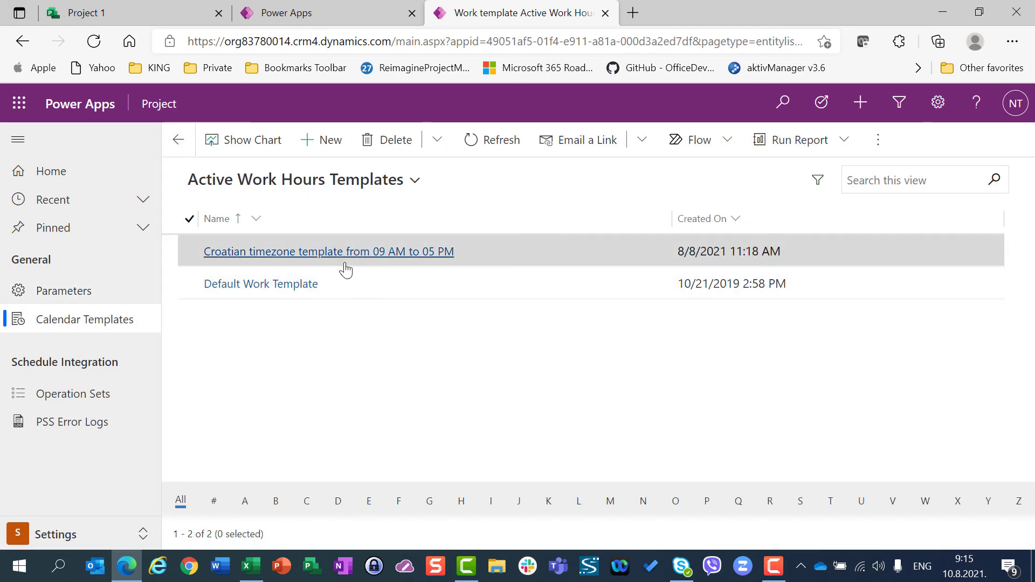
{"action": "left_click", "coordinate": [347, 252]}
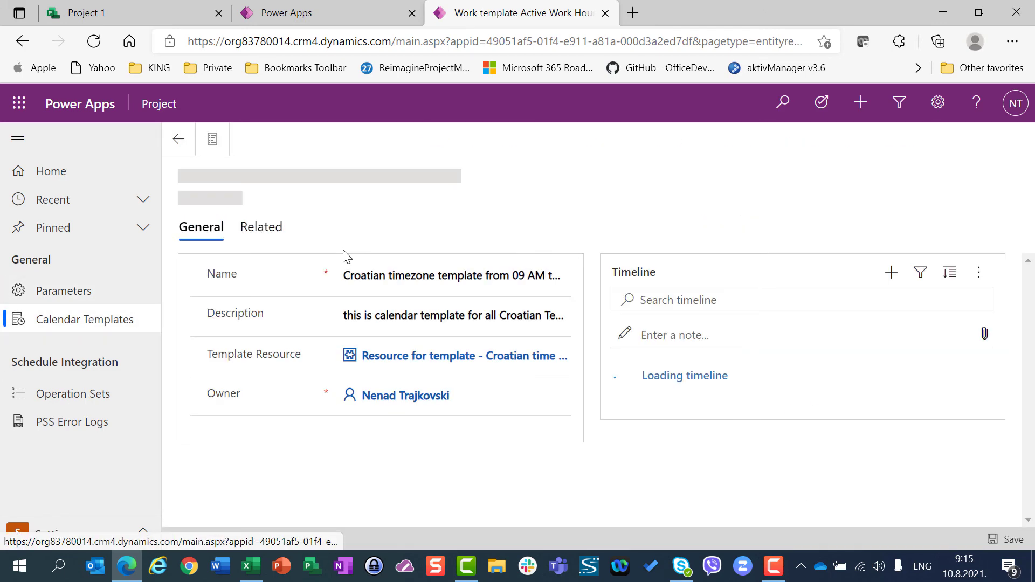
{"action": "left_click", "coordinate": [389, 357]}
{"action": "left_click", "coordinate": [278, 229]}
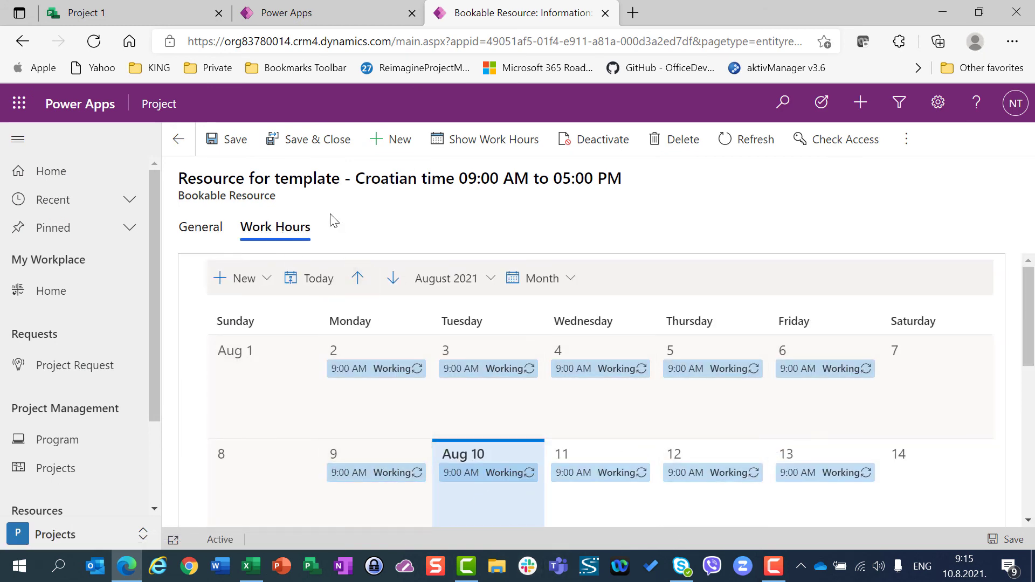
{"action": "left_click", "coordinate": [324, 150]}
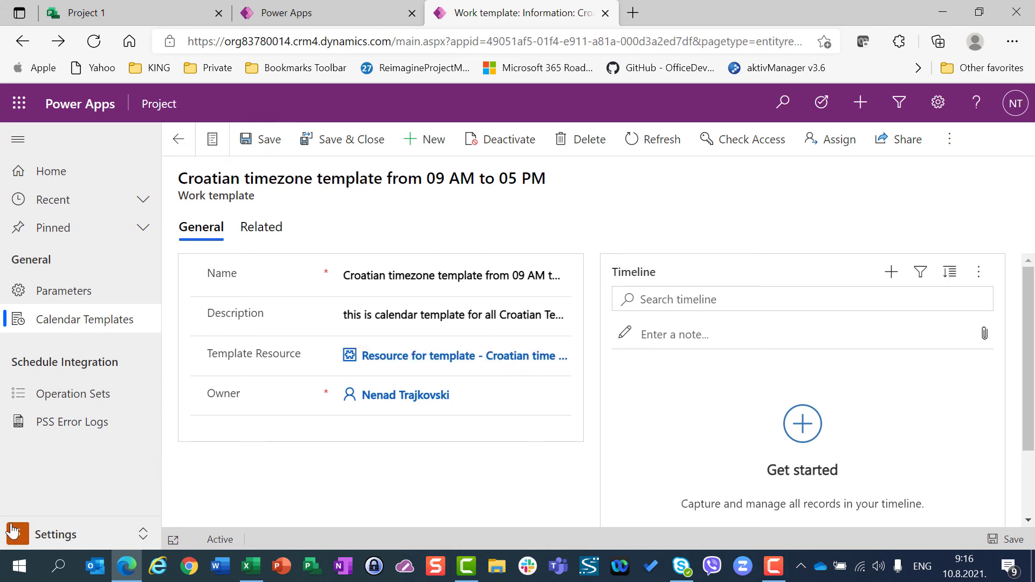
Step: Switch from the Settings area to the Projects area and open its bookable resources list
{"action": "left_click", "coordinate": [51, 534]}
{"action": "left_click", "coordinate": [54, 451]}
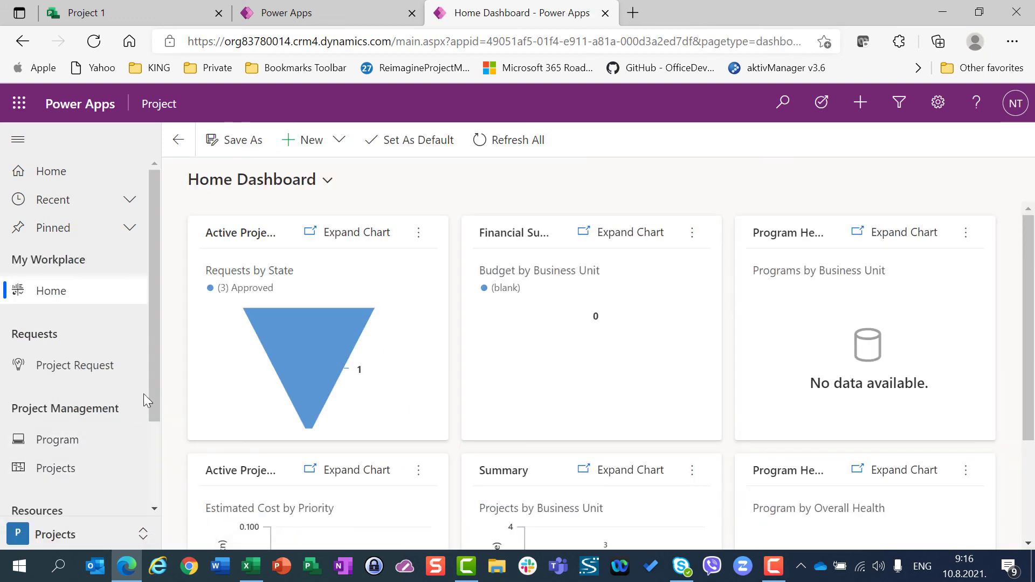
{"action": "left_click_drag", "start_coordinate": [153, 393], "coordinate": [145, 451]}
{"action": "left_click", "coordinate": [61, 456]}
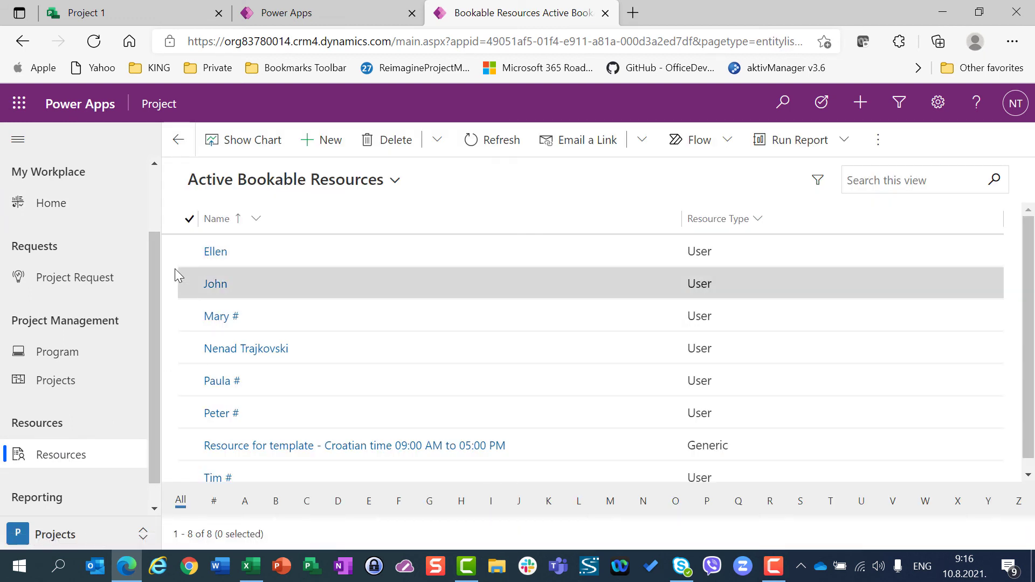
Step: Apply "Croatian timezone template from 09 AM to 05 PM" as the calendar of the first, second, third, fifth and sixth bookable resources
{"action": "left_click", "coordinate": [186, 254]}
{"action": "left_click", "coordinate": [192, 291]}
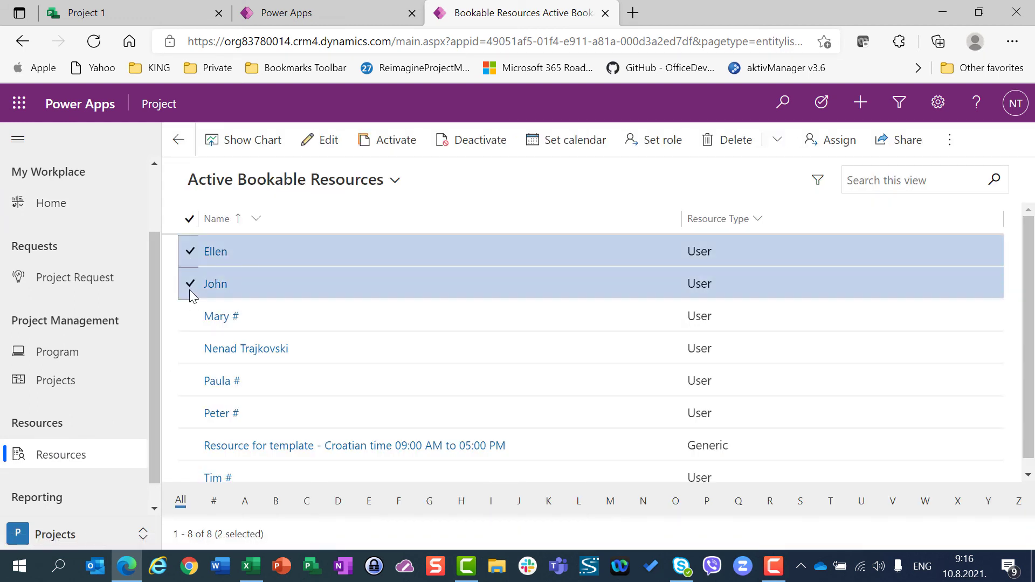
{"action": "left_click", "coordinate": [190, 317]}
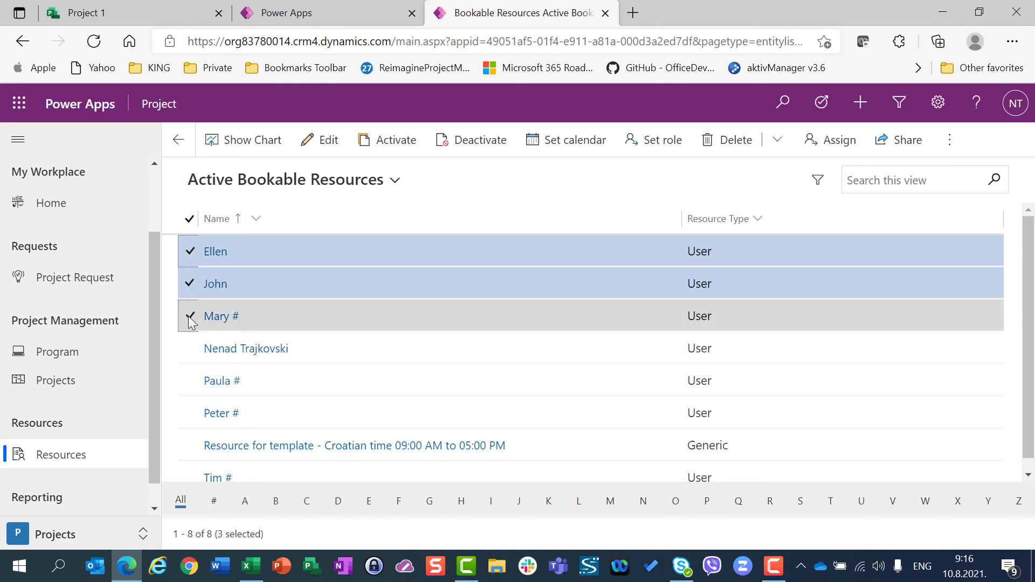
{"action": "left_click", "coordinate": [188, 382]}
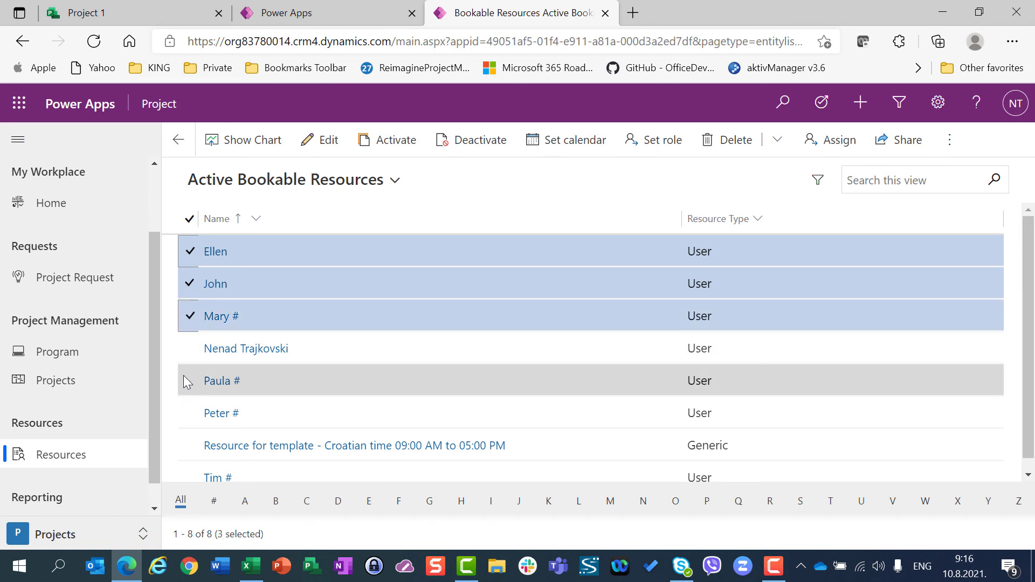
{"action": "left_click", "coordinate": [187, 415]}
{"action": "left_click", "coordinate": [584, 143]}
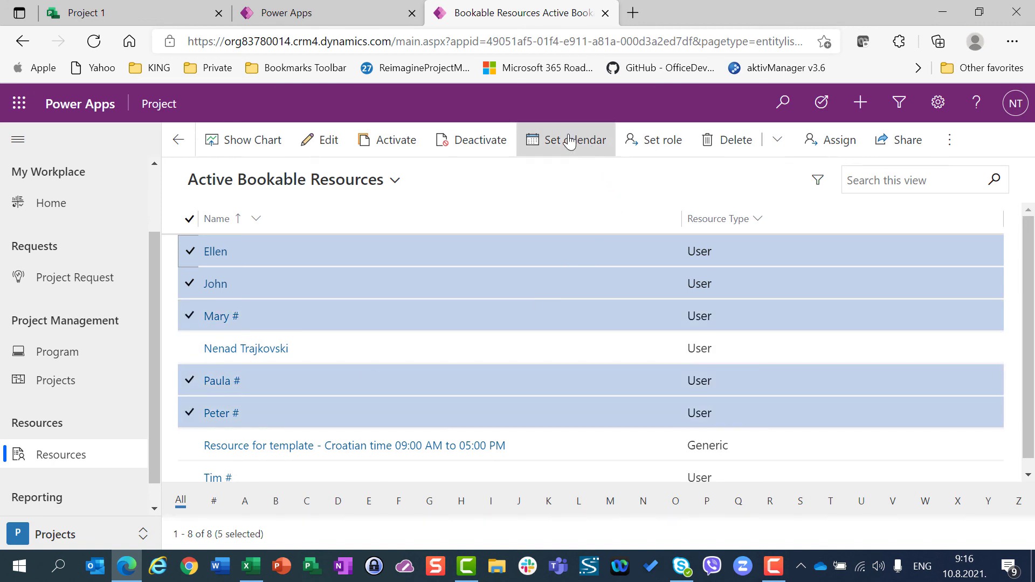
{"action": "left_click", "coordinate": [547, 263]}
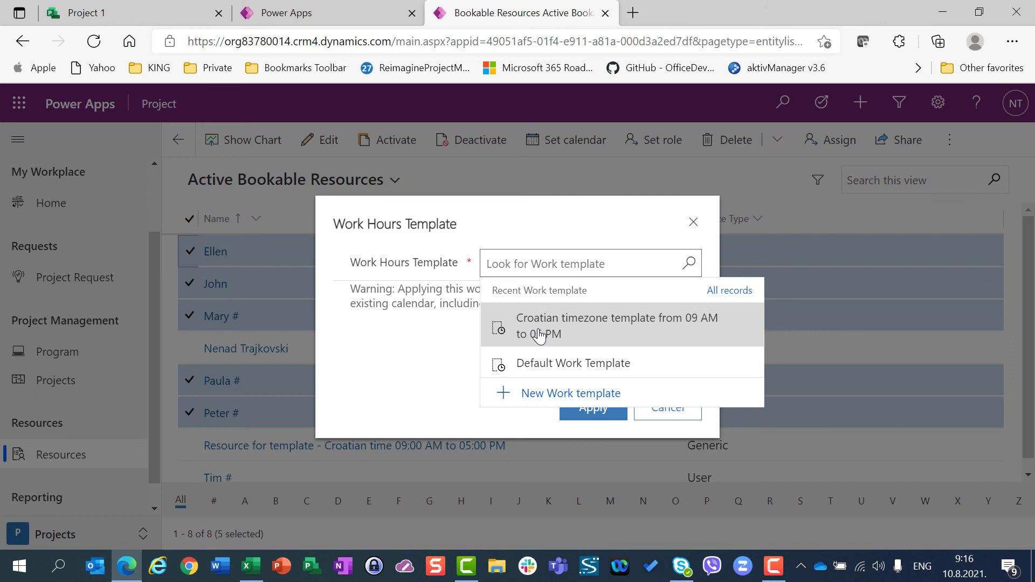
{"action": "left_click", "coordinate": [539, 335]}
{"action": "left_click", "coordinate": [580, 406]}
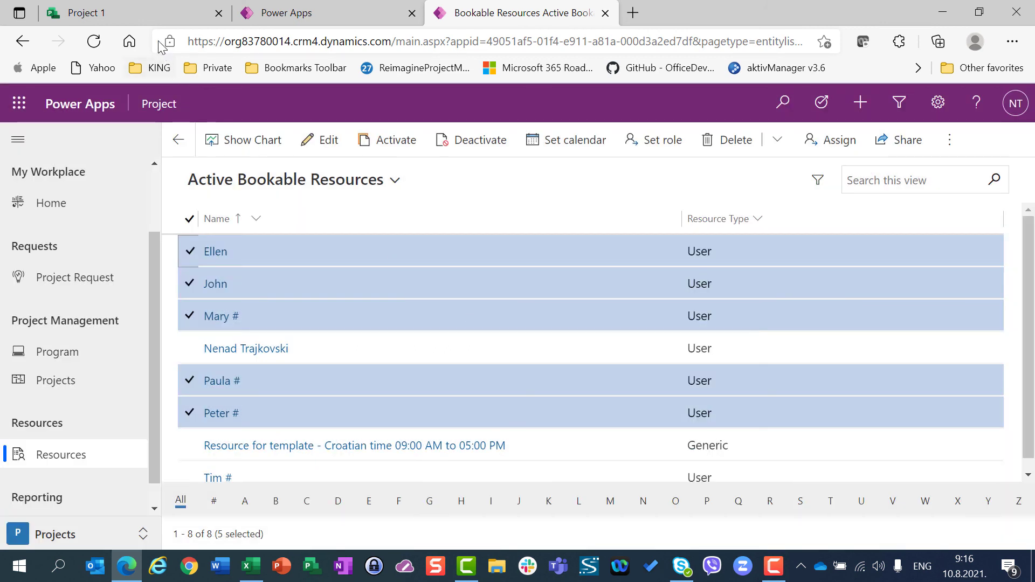
Step: Switch to Project 1 in Project for the web, remove the group member assigned to Task 2, and assign the same member again
{"action": "left_click", "coordinate": [157, 18]}
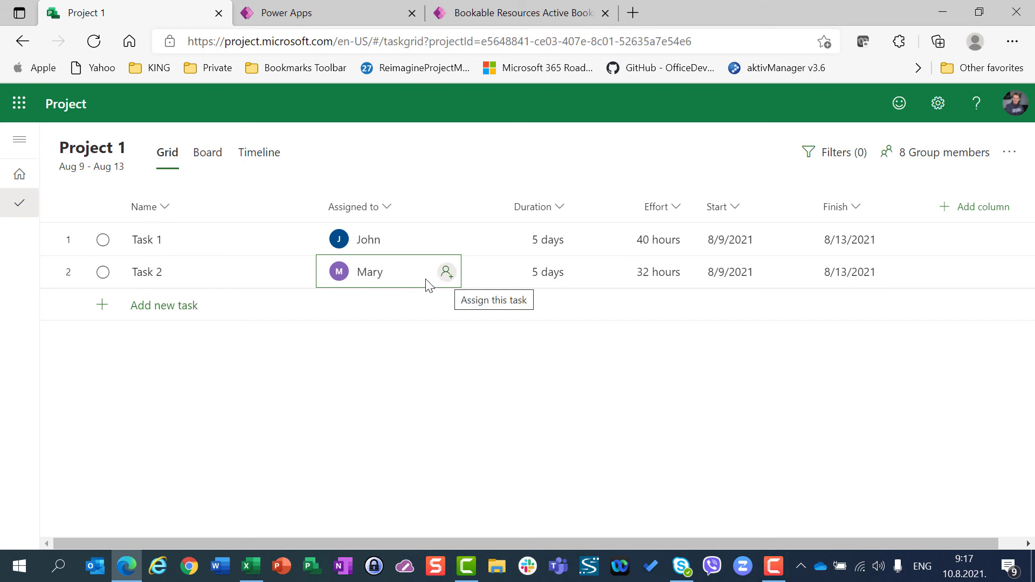
{"action": "left_click", "coordinate": [405, 281]}
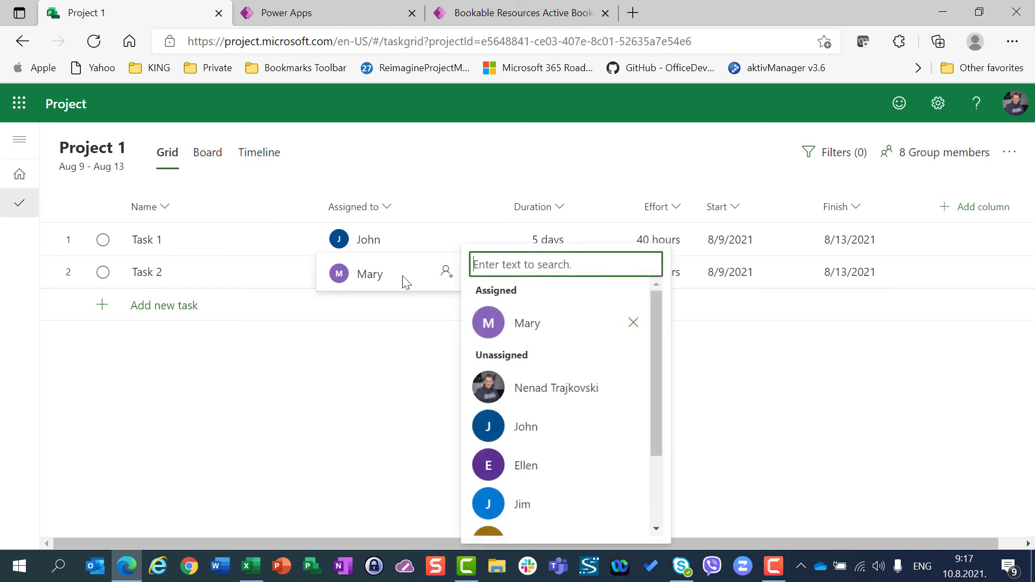
{"action": "left_click", "coordinate": [633, 326]}
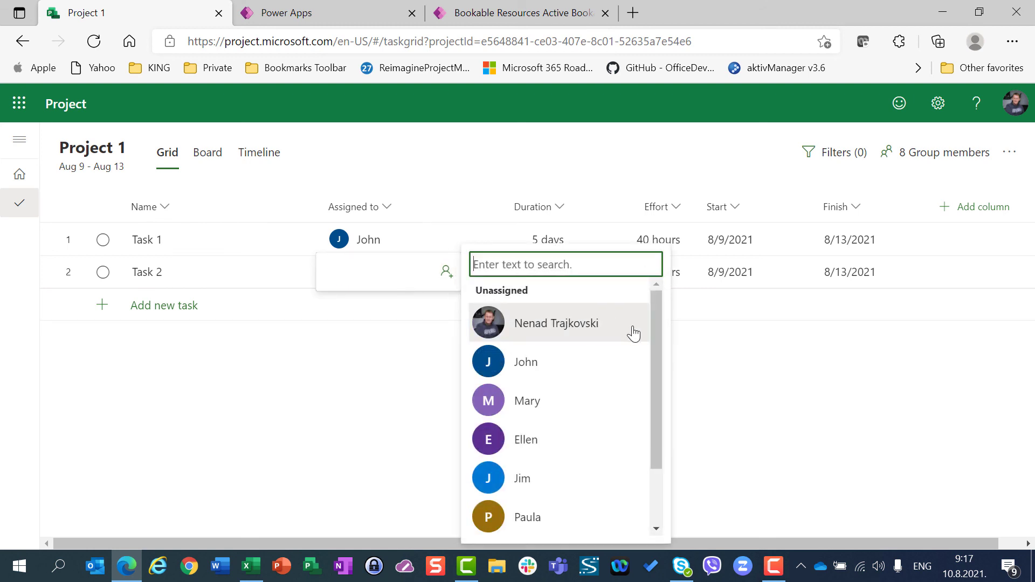
{"action": "left_click", "coordinate": [489, 400]}
{"action": "left_click", "coordinate": [286, 388]}
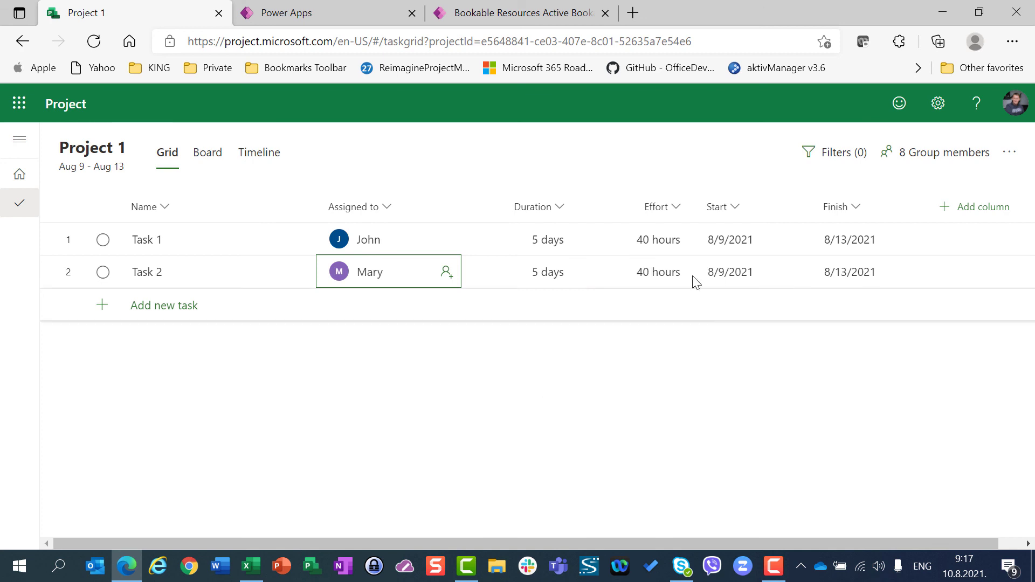